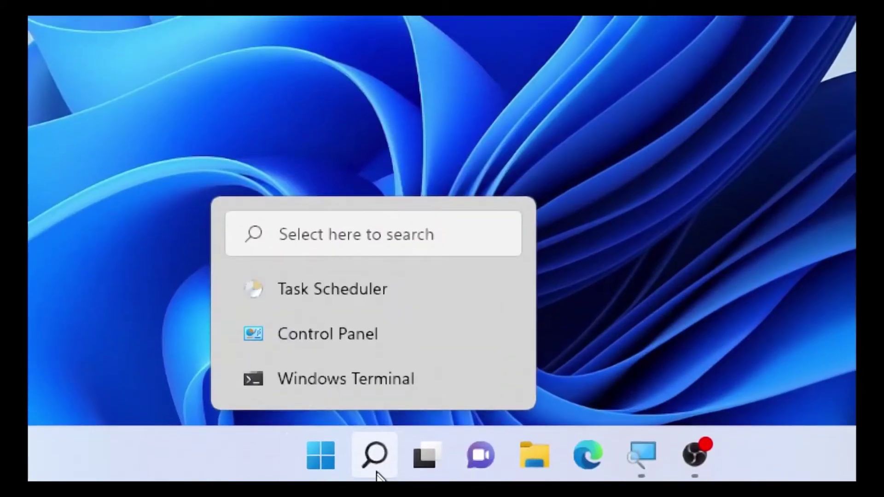
Find and open the Troubleshoot settings, and show the list of other trouble-shooters
click(376, 475)
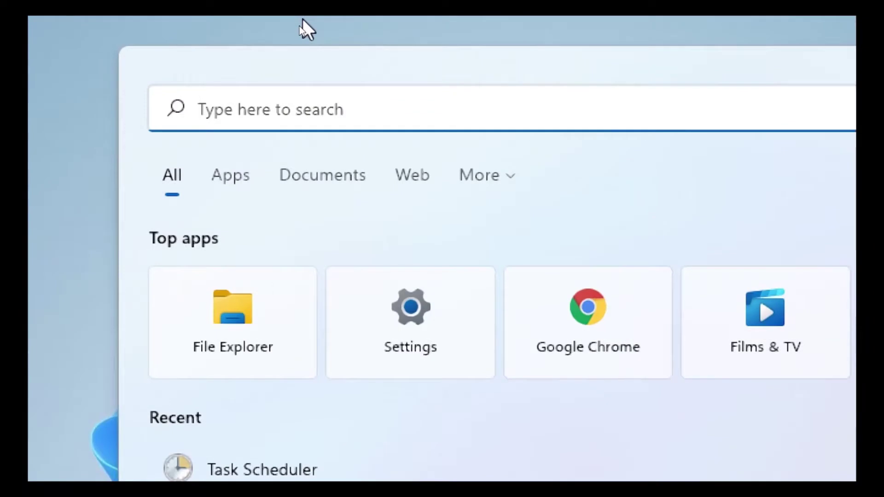
text(troub)
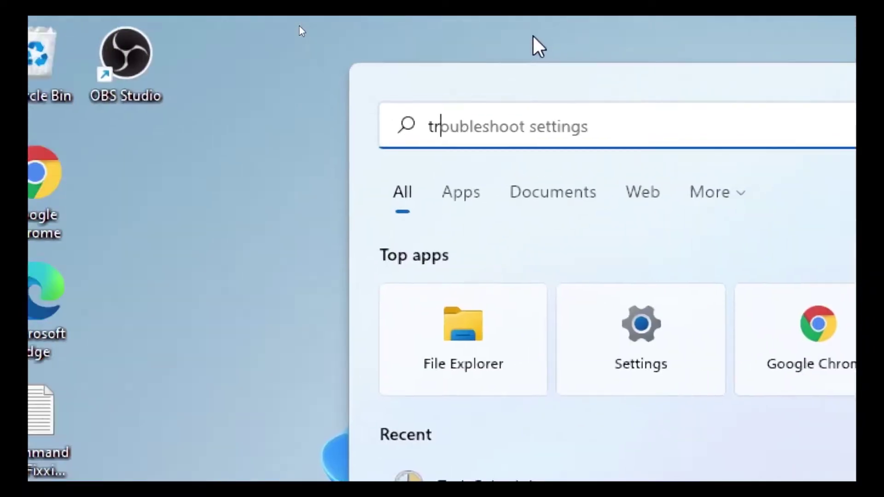
text(le)
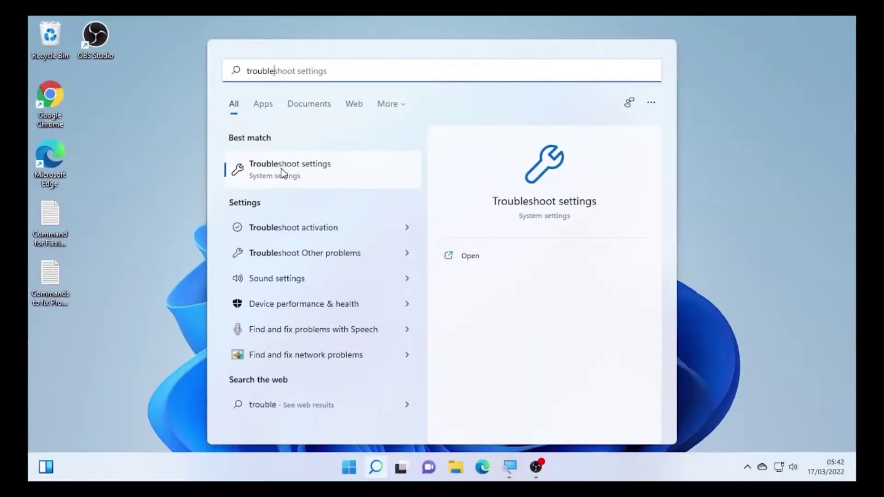
click(511, 337)
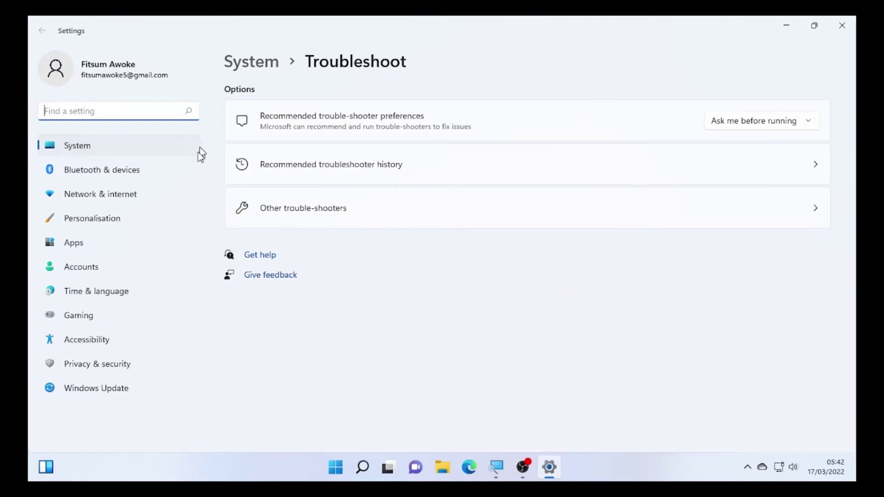
click(287, 212)
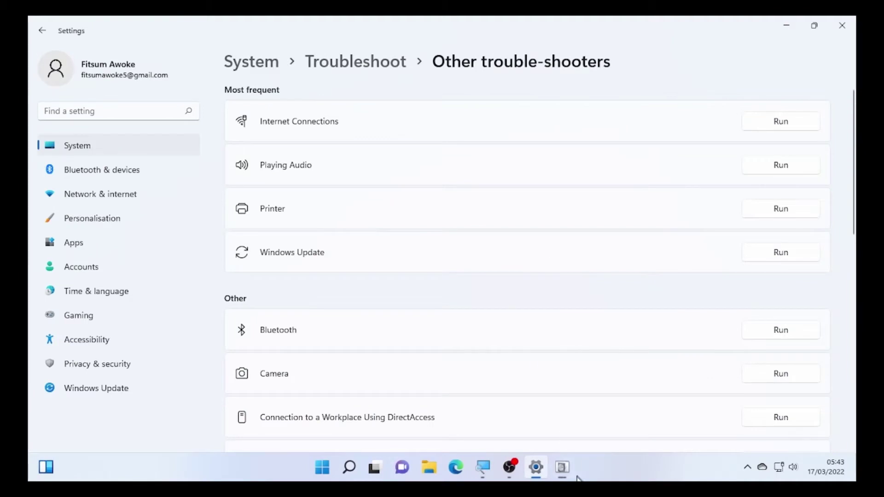
Run the Playing Audio troubleshooter on the current default speakers and choose to open audio enhancements
click(571, 475)
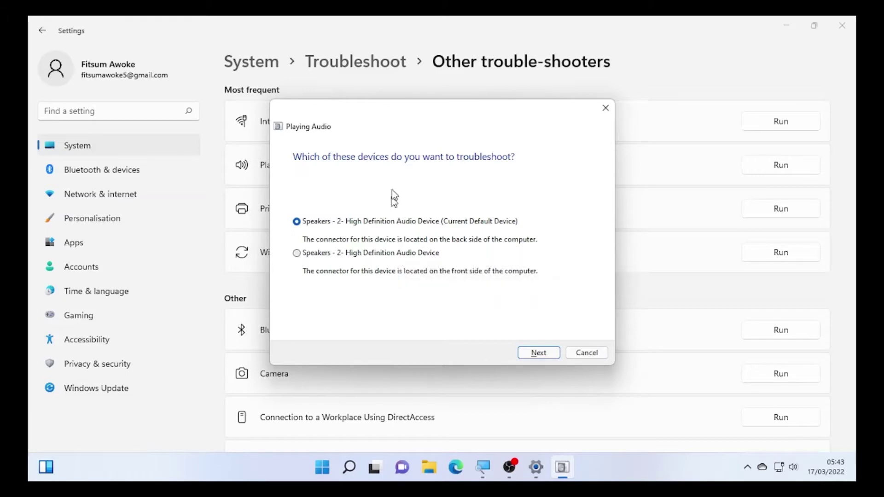
click(543, 353)
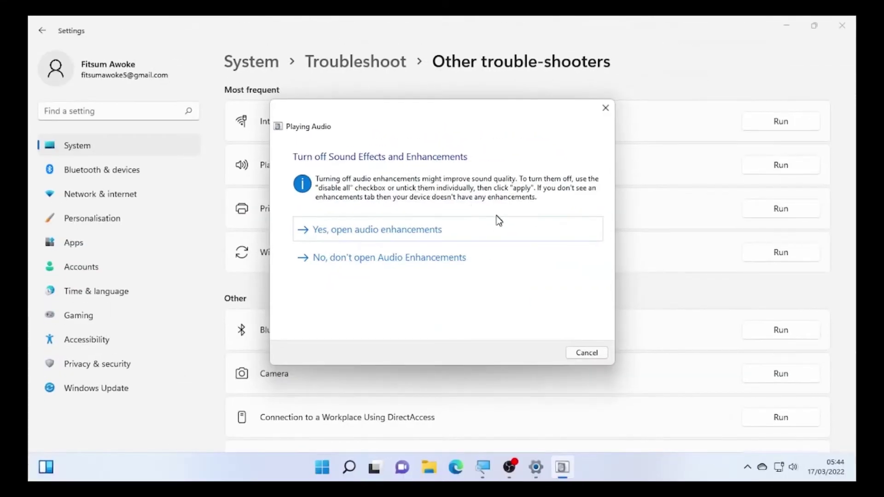
click(393, 237)
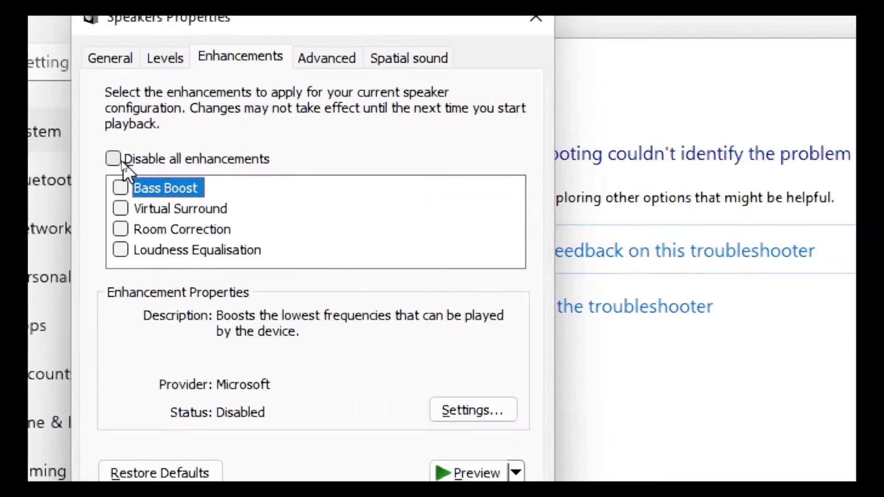
Disable all enhancements for the speakers, apply the change, and close the troubleshooter and Settings
click(122, 162)
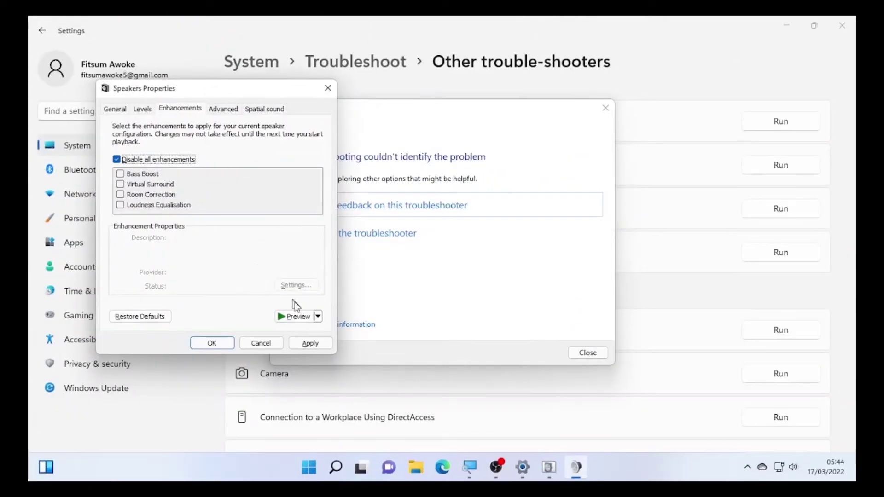
click(310, 339)
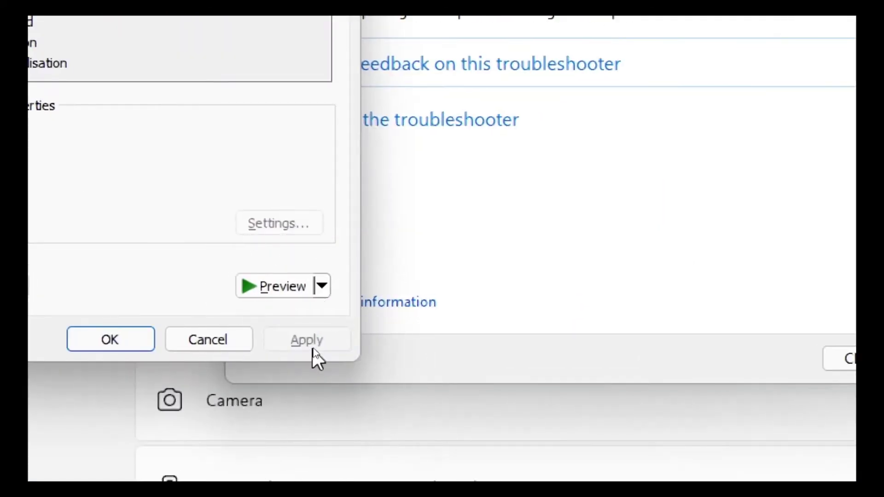
click(98, 345)
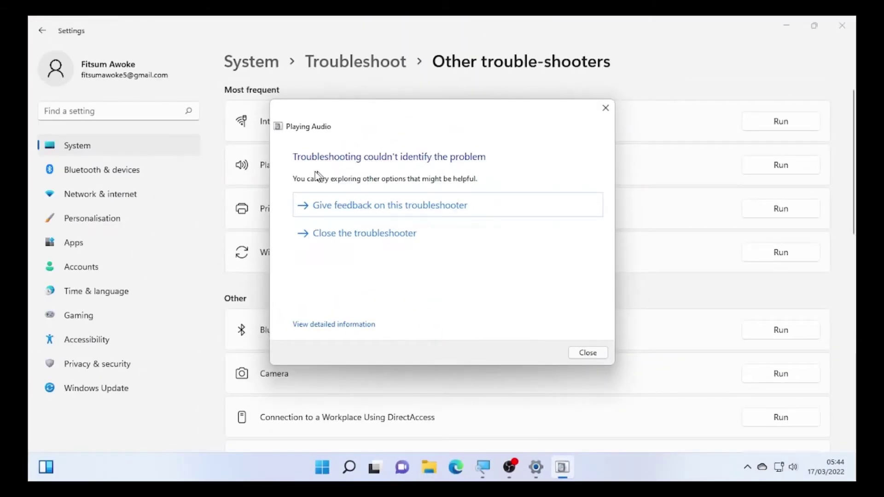
click(585, 355)
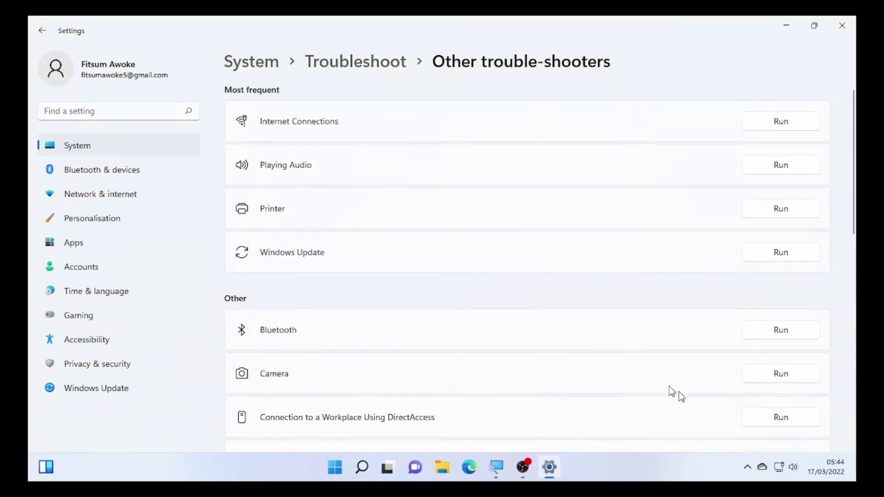
click(839, 24)
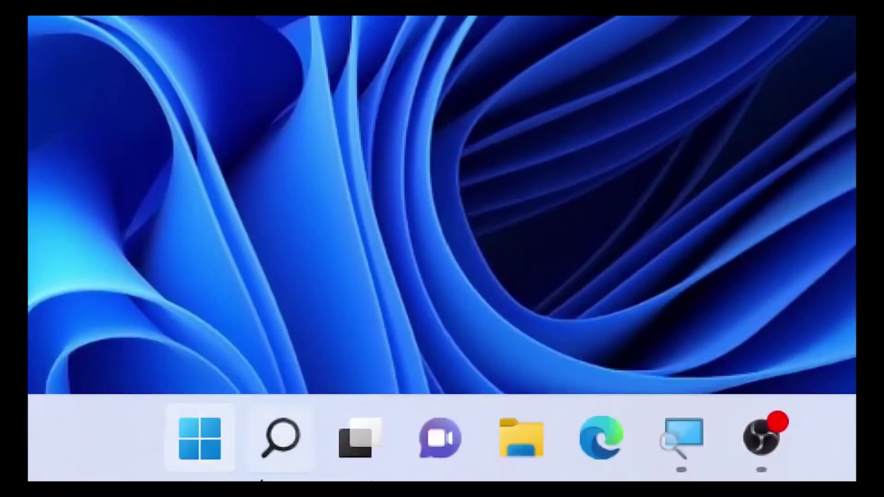
Search Windows for "device manager", open Device Manager, and move its window toward the middle of the desktop
mouse_move(378, 468)
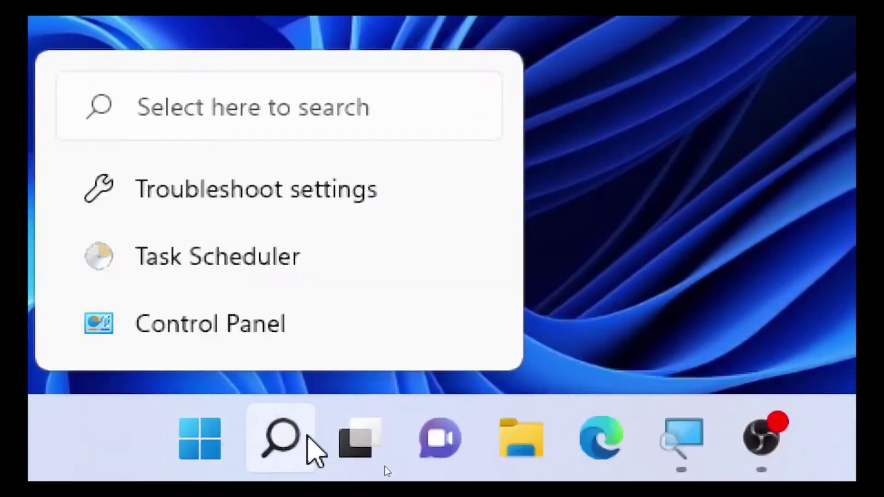
click(302, 405)
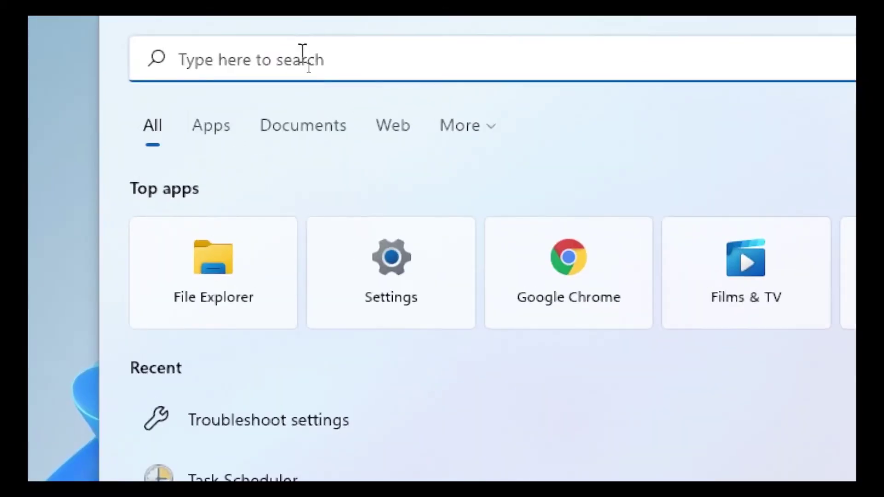
text(deviic)
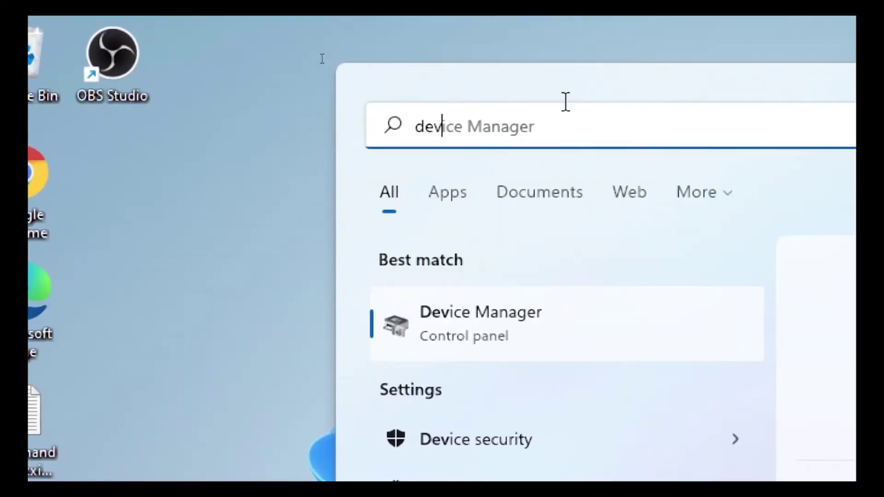
text(e)
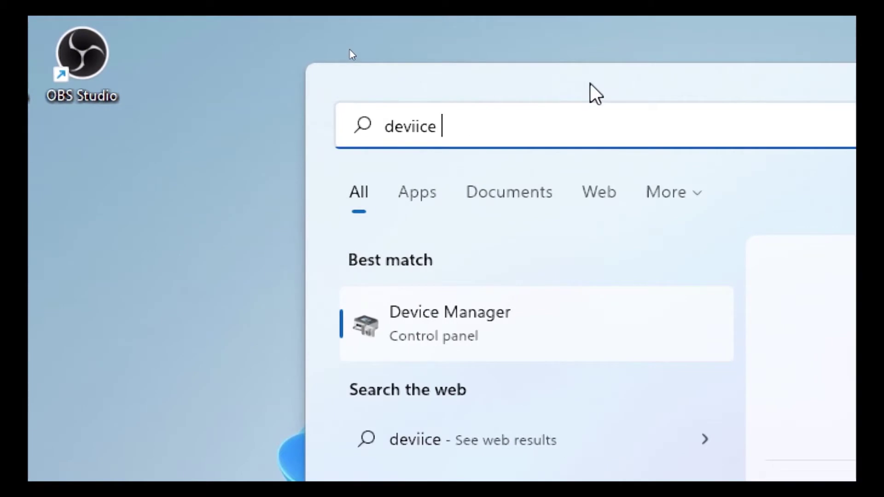
key(BackSpace)
key(BackSpace)
key(BackSpace)
text(ce manage)
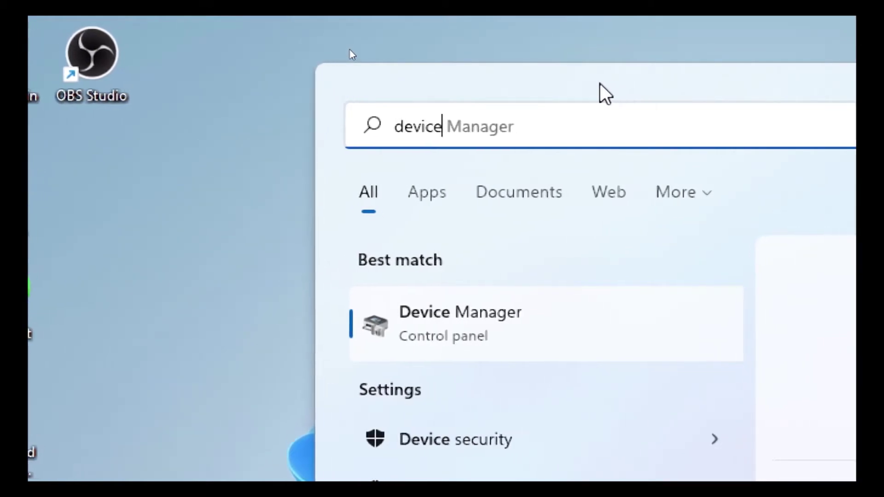
text(r)
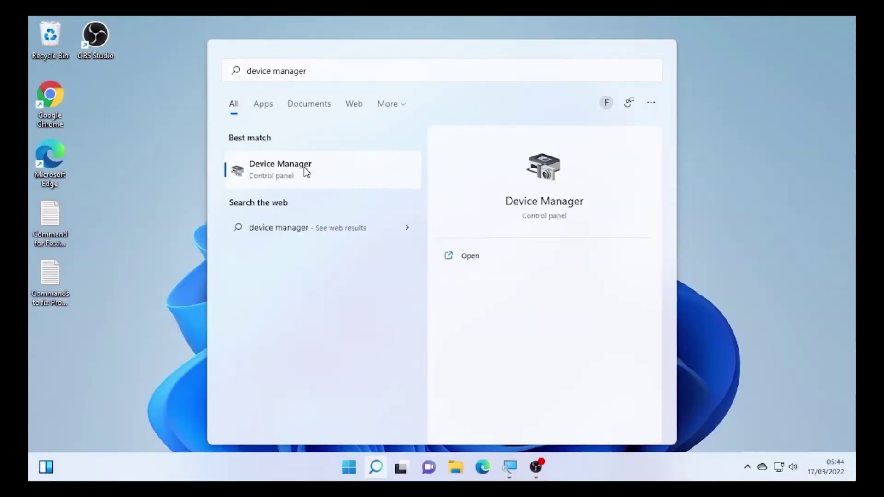
click(438, 204)
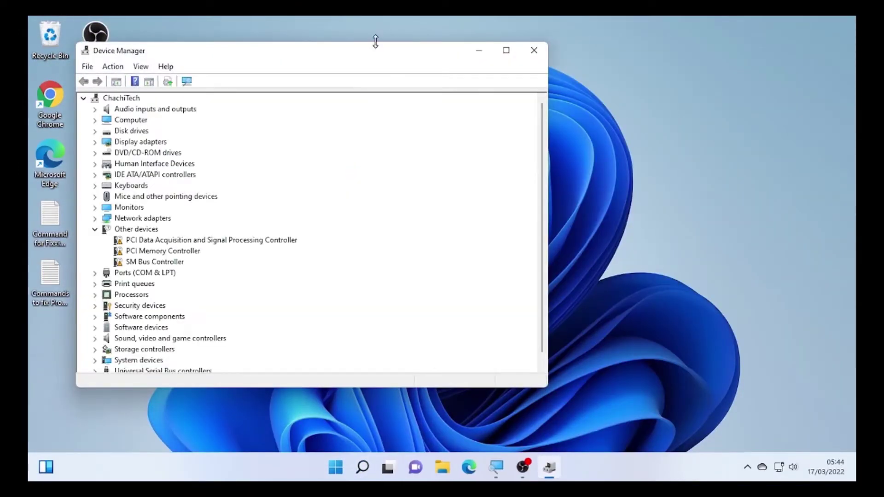
drag(377, 51, 513, 55)
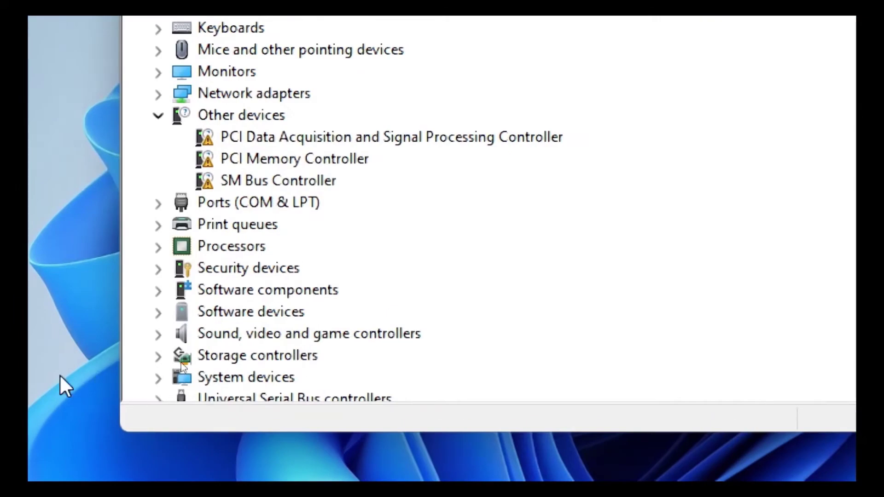
Expand the sound, video and game controllers and run an automatic driver search for Intel(R) Display Audio
click(162, 340)
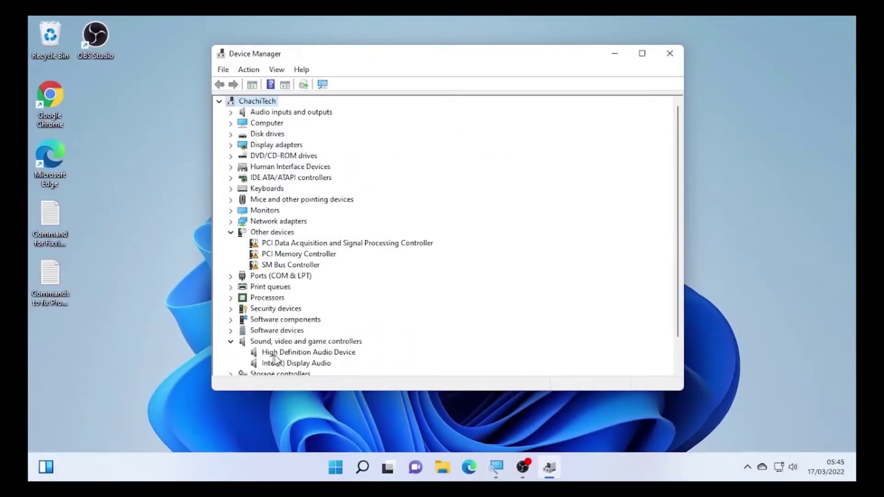
click(238, 380)
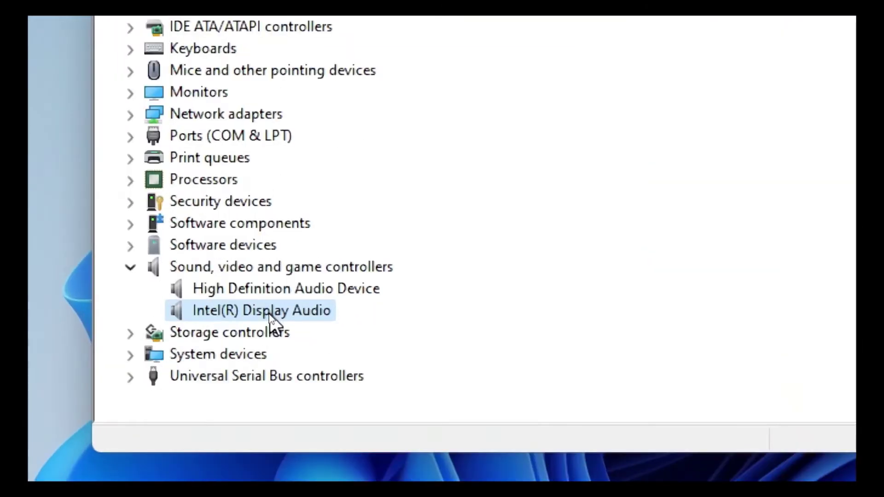
right_click(270, 315)
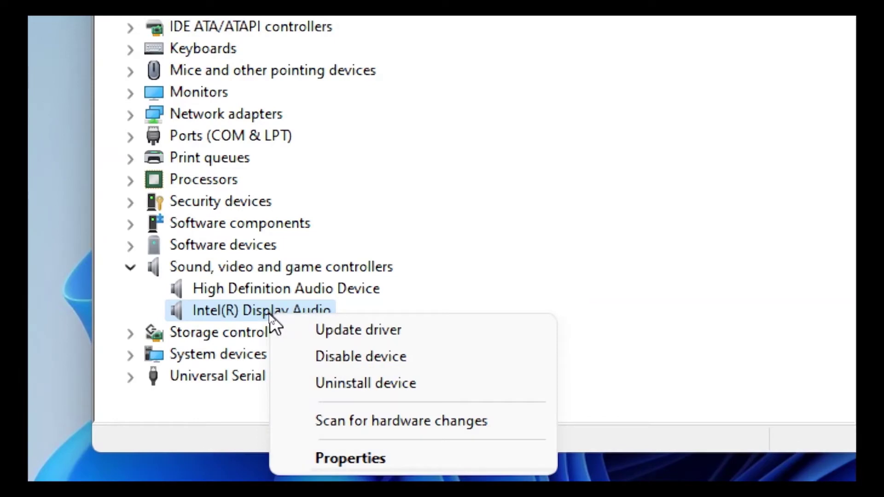
click(347, 334)
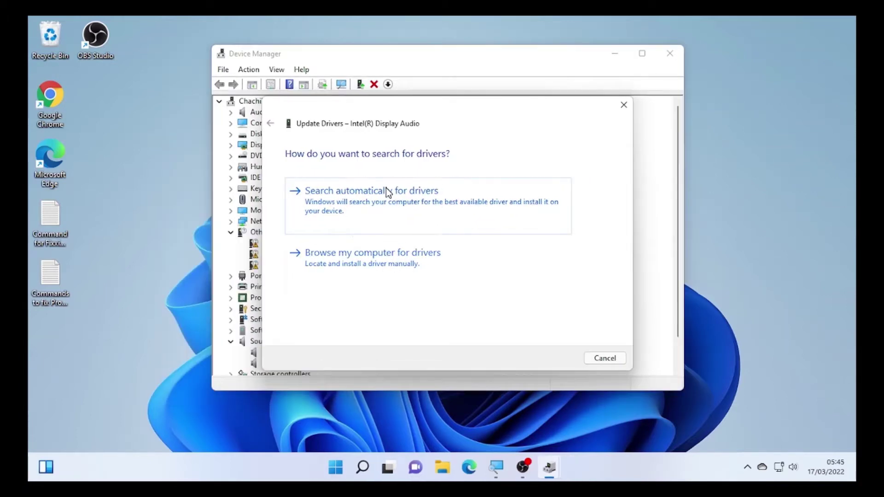
click(389, 191)
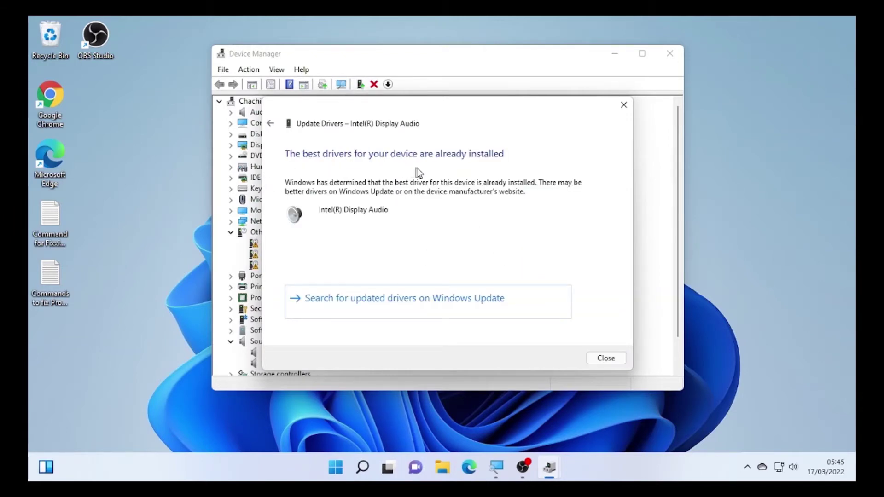
click(606, 358)
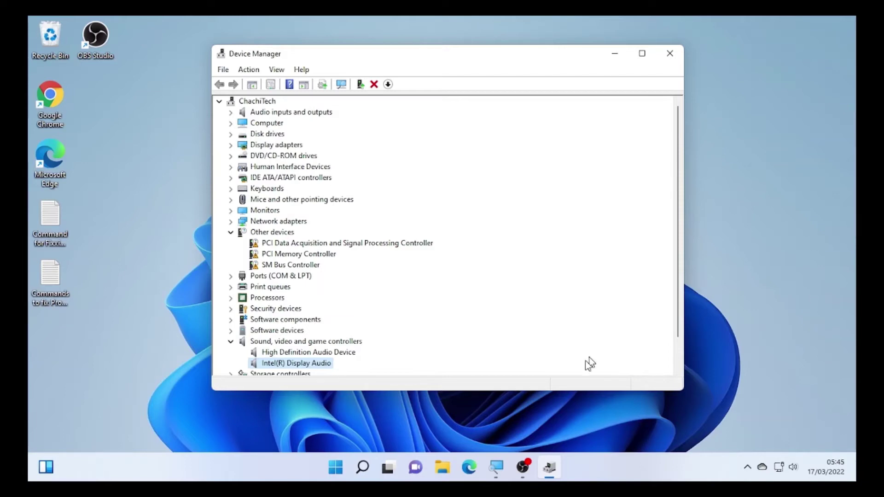
Update the Intel(R) Display Audio driver manually by installing the compatible Intel(R) Display Audio model from the available drivers on the computer
click(283, 353)
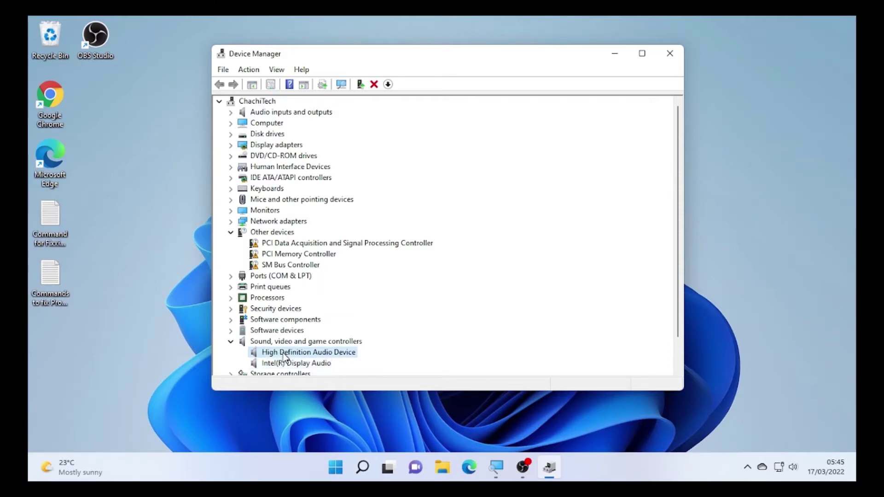
scroll(285, 357, down, 1)
right_click(309, 330)
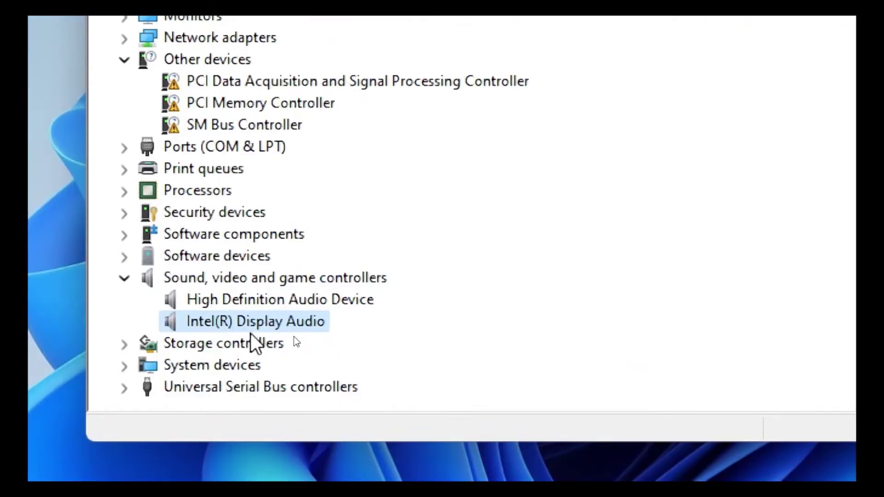
right_click(294, 326)
click(316, 335)
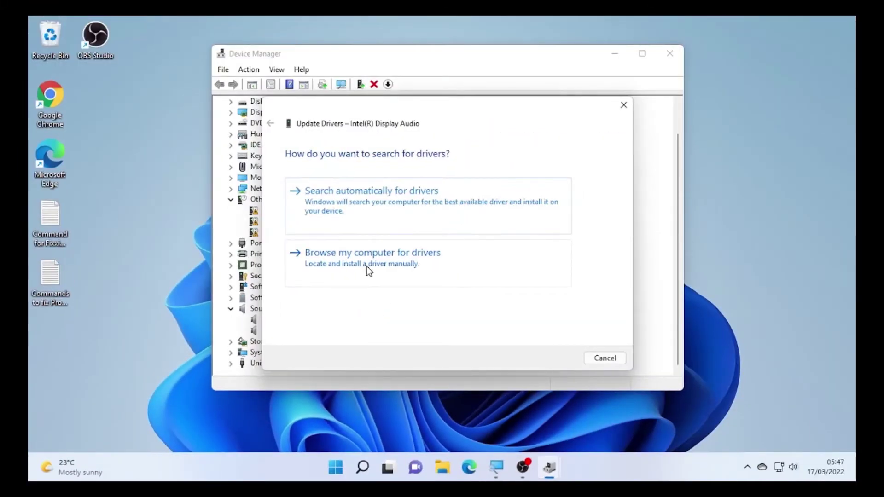
key(ctrl)
key(ctrl)
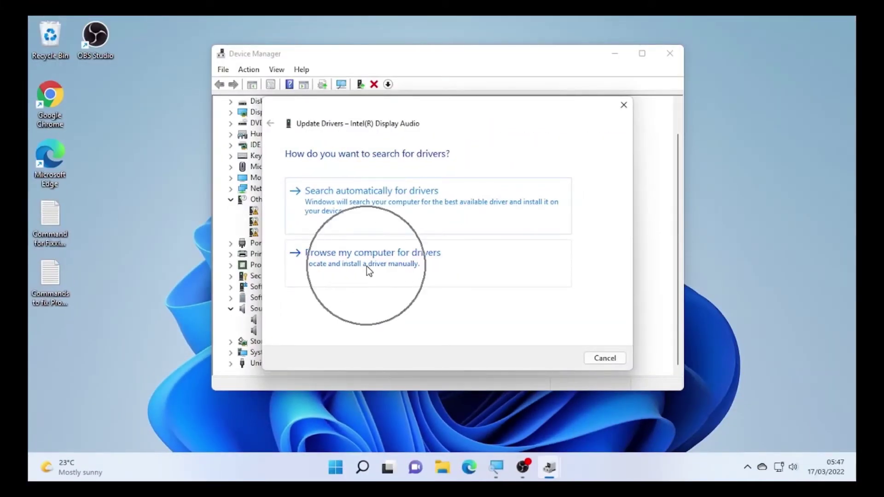
scroll(366, 267, up, 1)
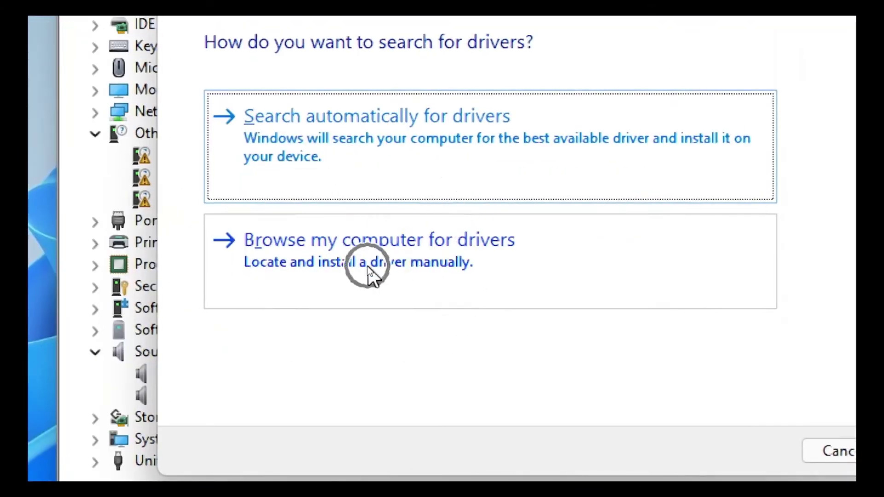
click(371, 276)
scroll(377, 269, down, 1)
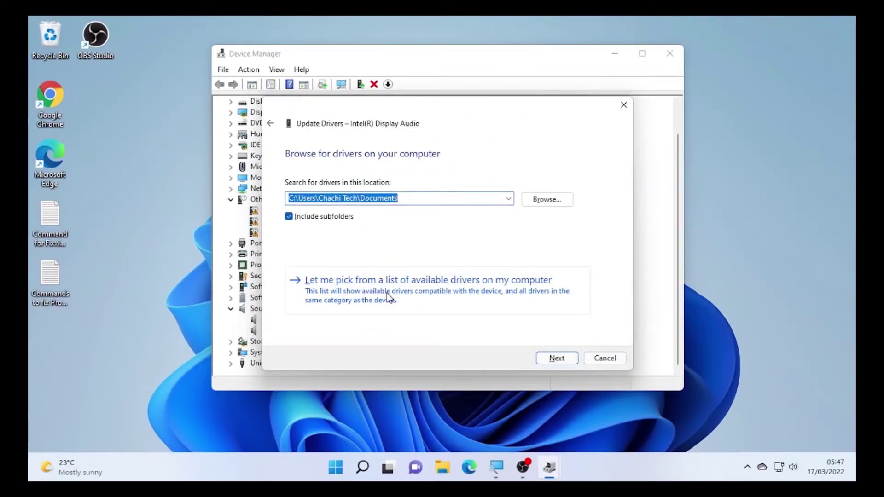
click(374, 292)
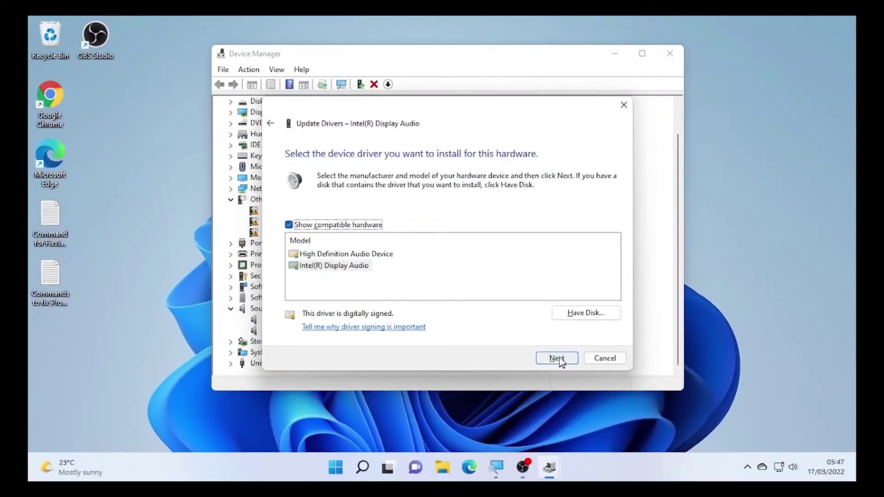
click(557, 358)
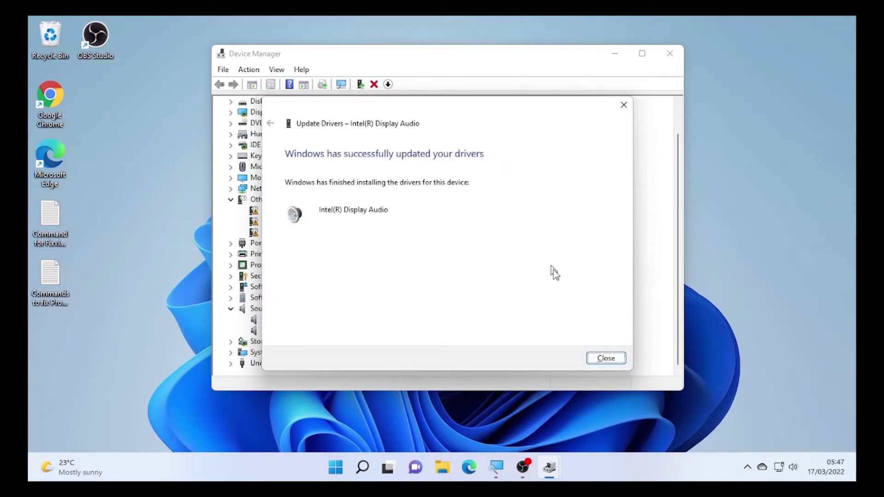
Close the driver update wizard and uninstall the Intel(R) Display Audio device, leaving the option to remove its driver unchecked
click(595, 359)
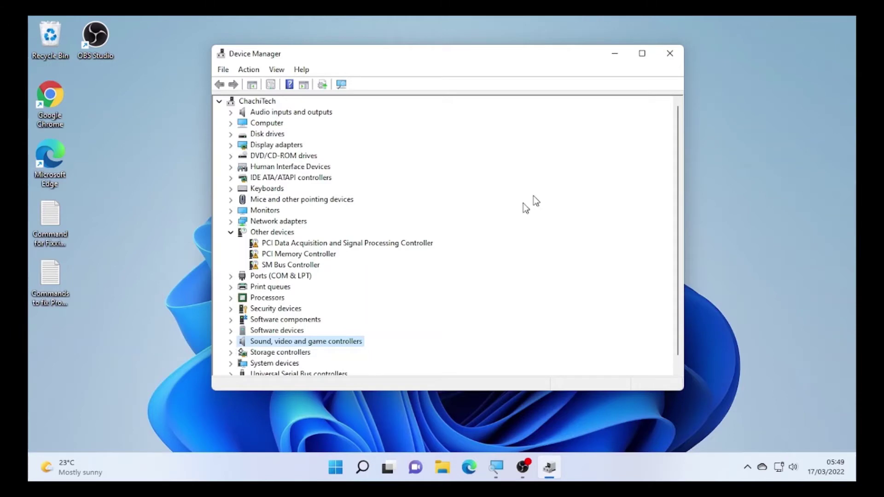
click(231, 342)
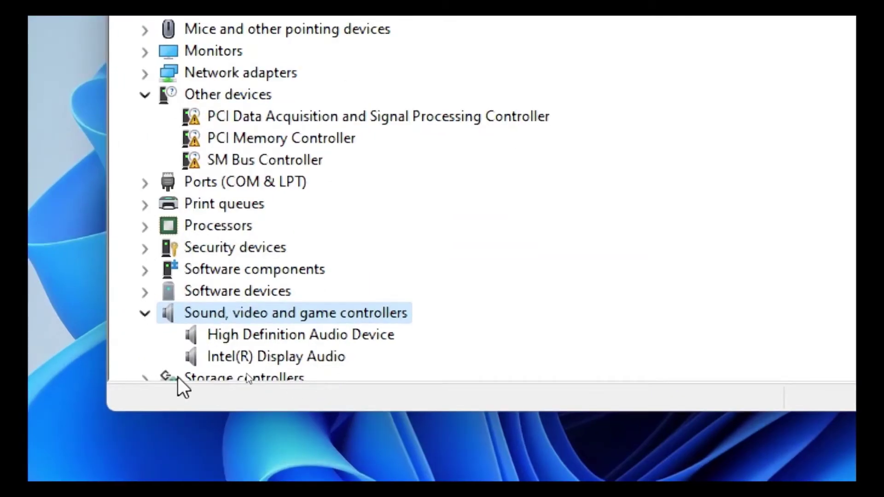
click(274, 359)
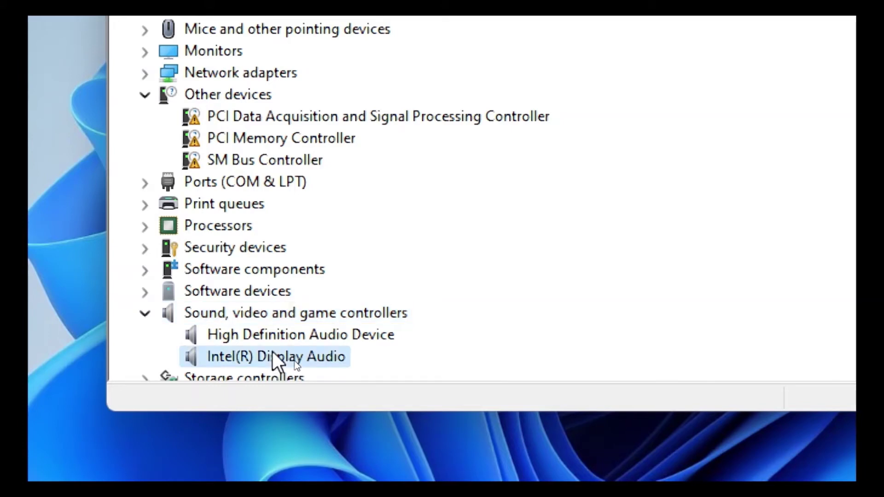
right_click(273, 354)
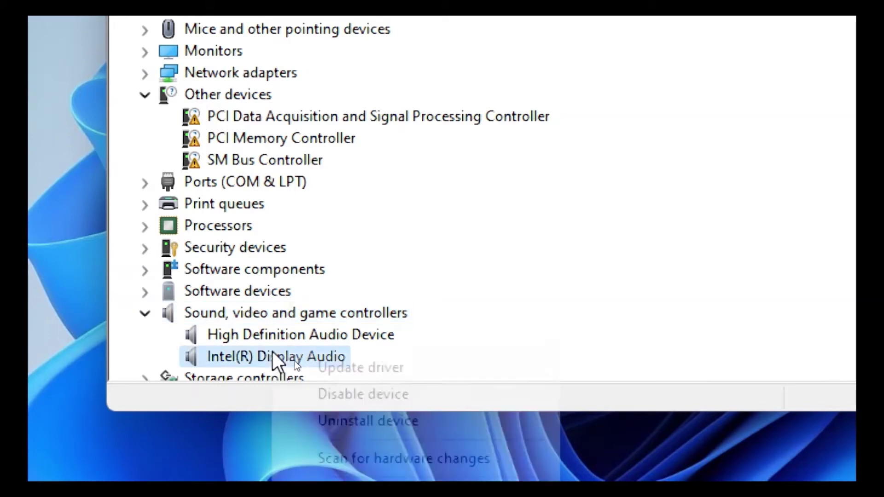
click(410, 427)
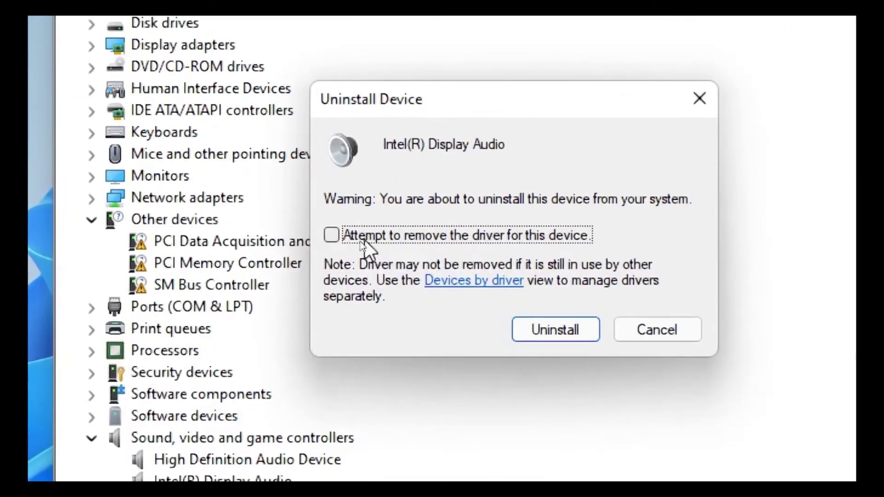
click(351, 240)
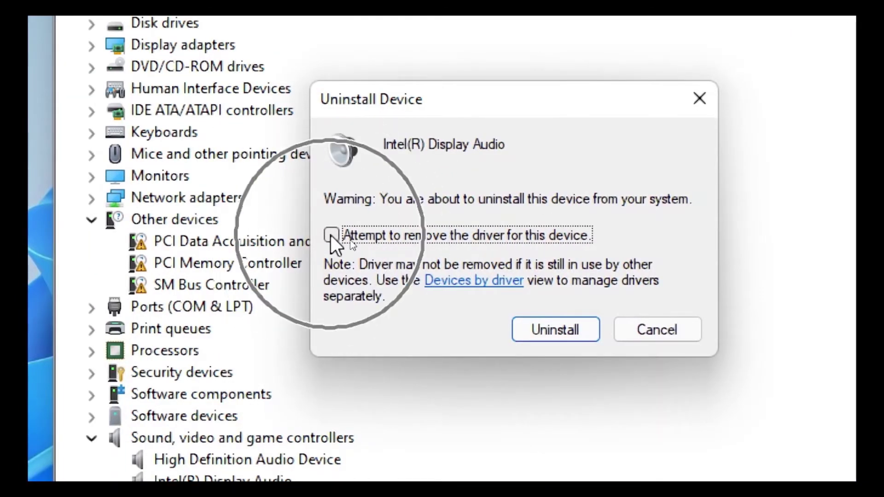
click(331, 236)
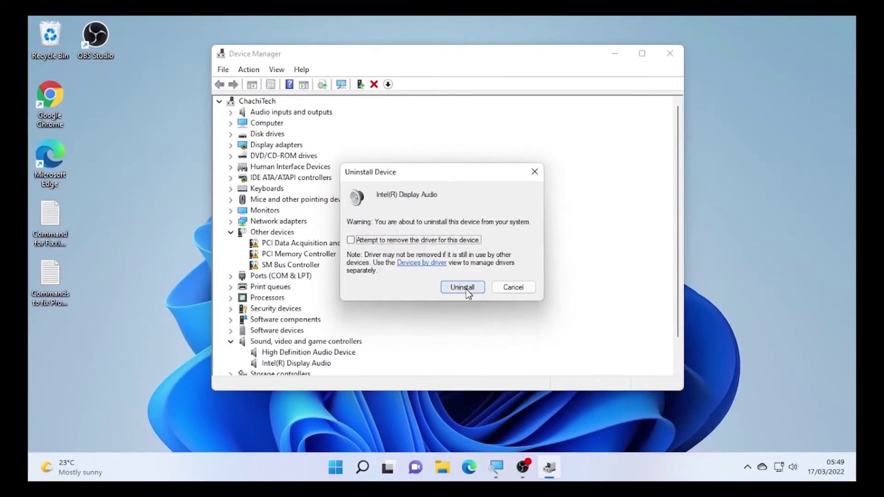
click(466, 288)
click(466, 290)
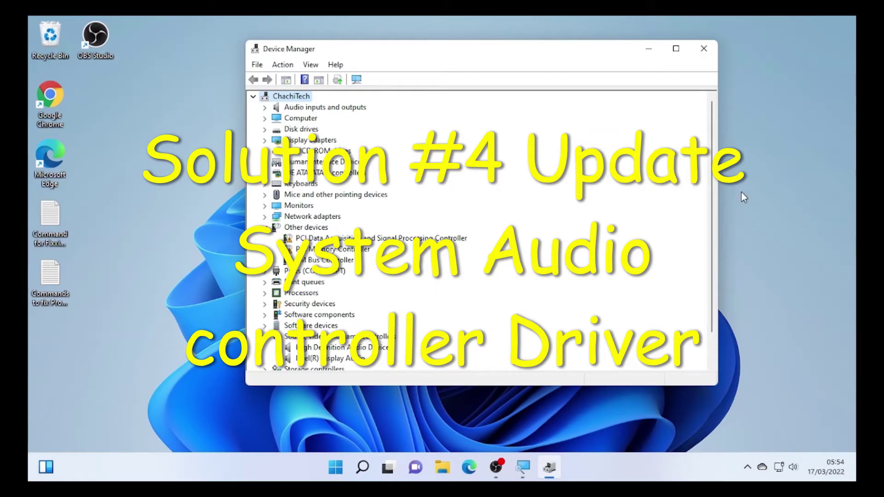
Expand the system devices, run an automatic driver search for the High Definition Audio Controller, and close the update wizard
scroll(712, 198, down, 1)
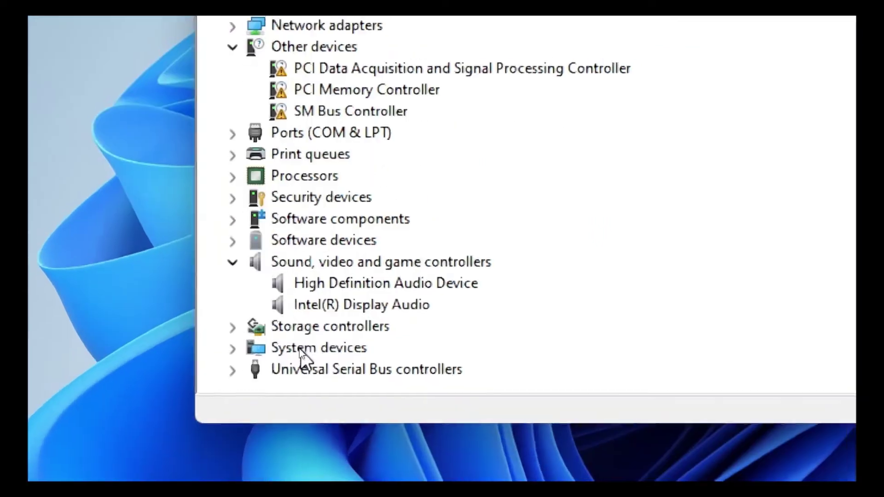
click(231, 350)
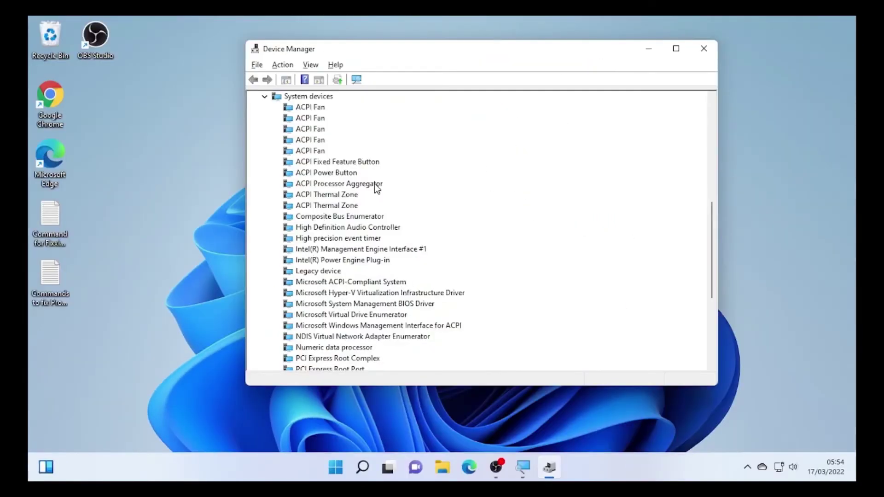
scroll(376, 188, down, 1)
scroll(396, 202, up, 2)
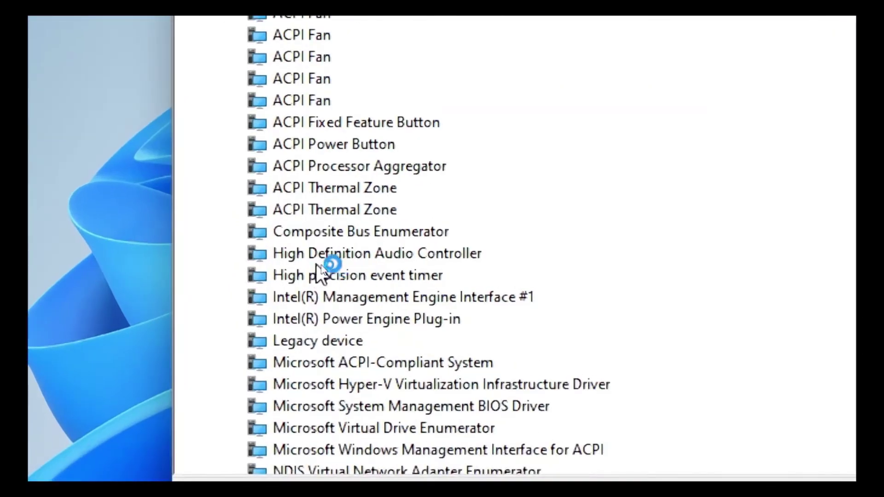
right_click(395, 257)
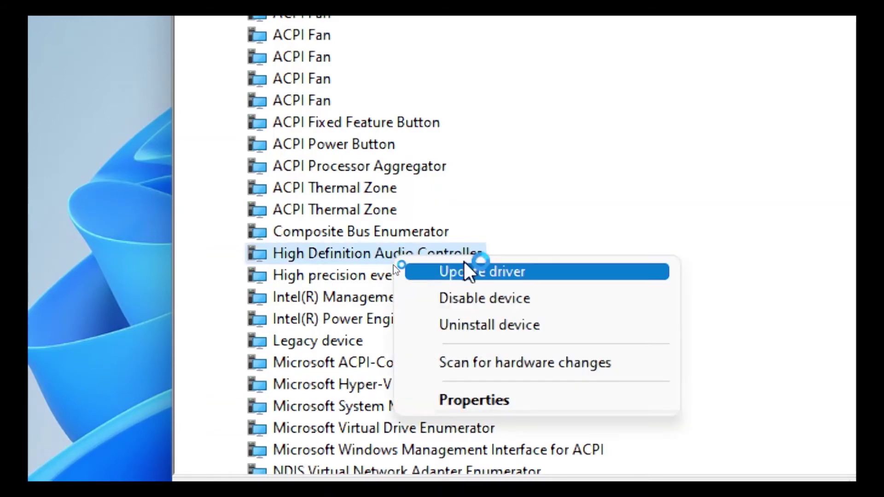
click(521, 272)
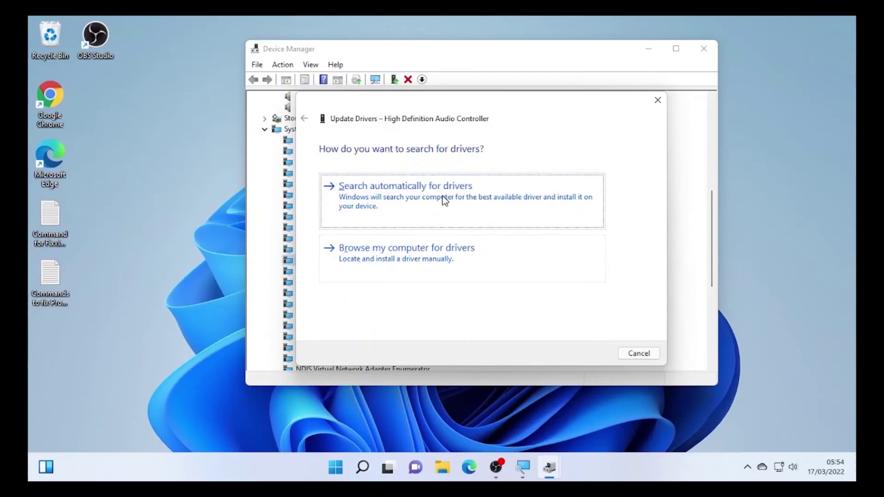
click(399, 200)
click(399, 201)
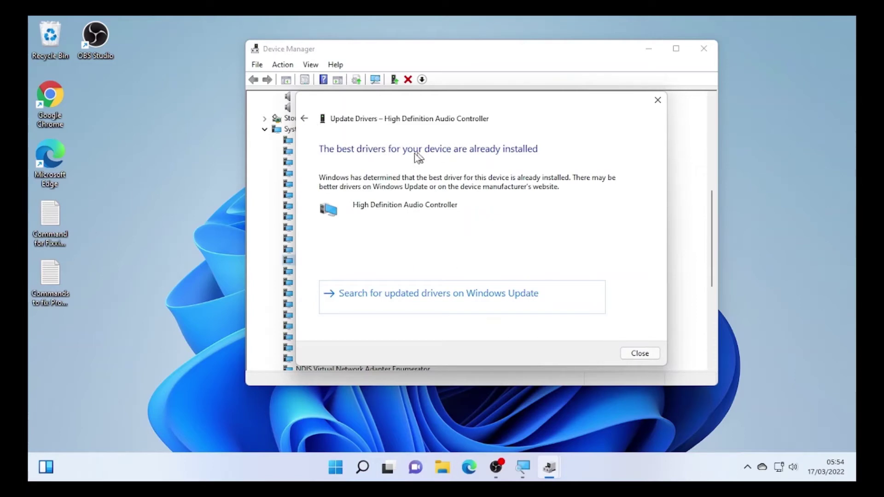
click(646, 355)
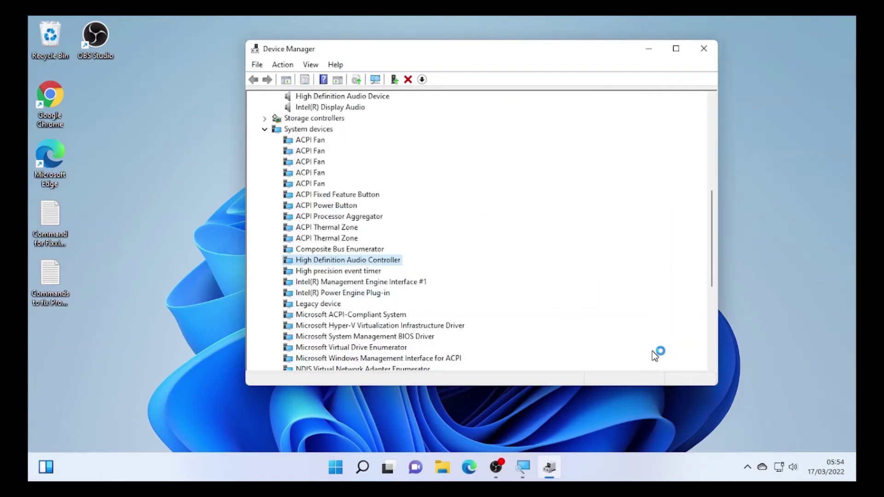
Update the High Definition Audio Controller driver manually from the list of available drivers on the computer and close the wizard
right_click(368, 261)
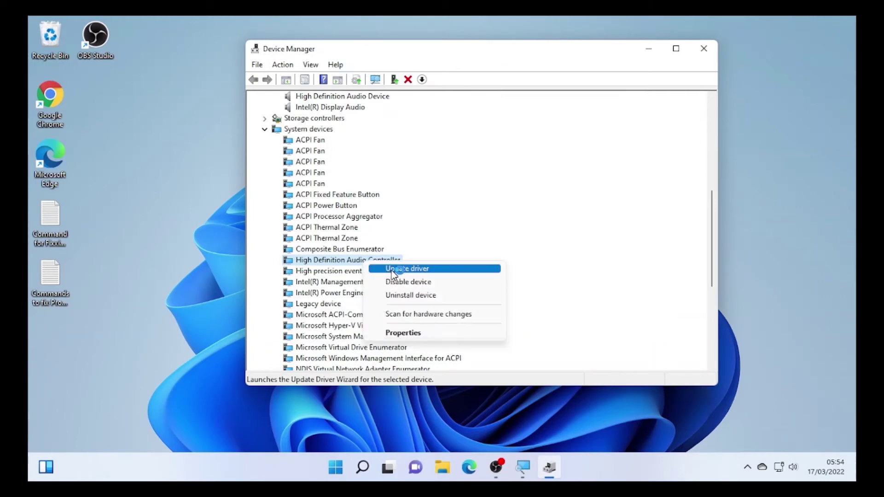
click(389, 270)
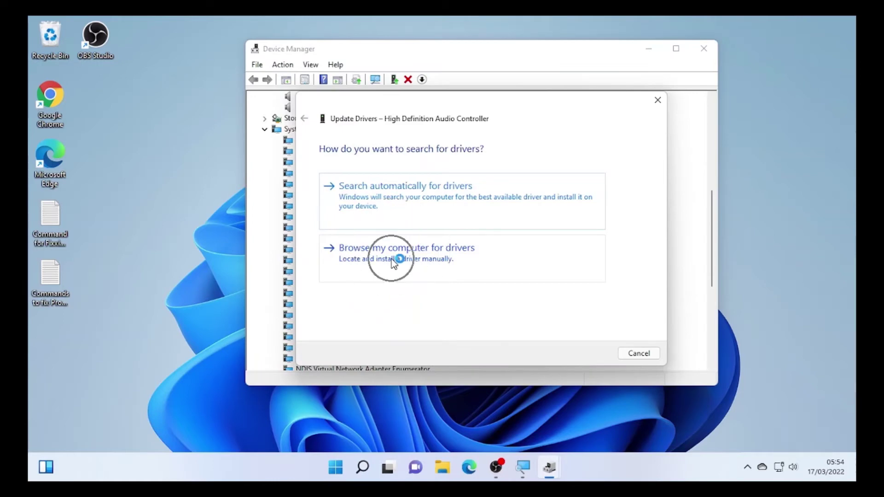
click(392, 259)
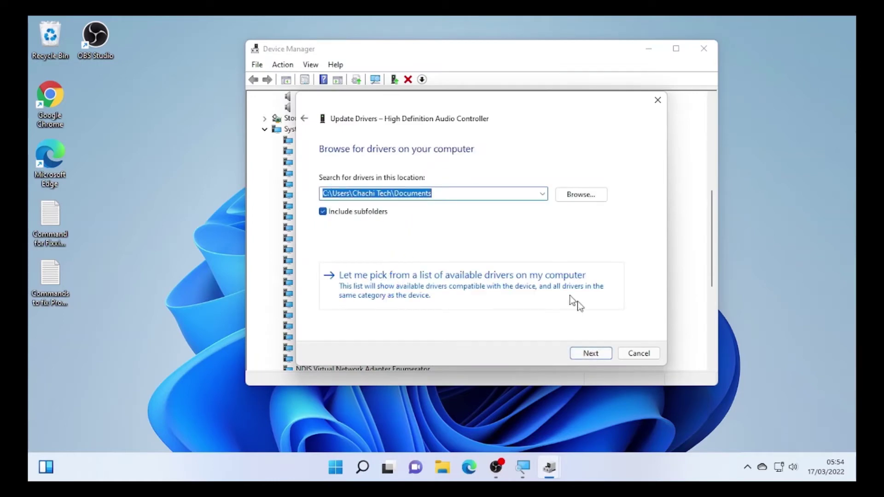
click(505, 296)
click(591, 353)
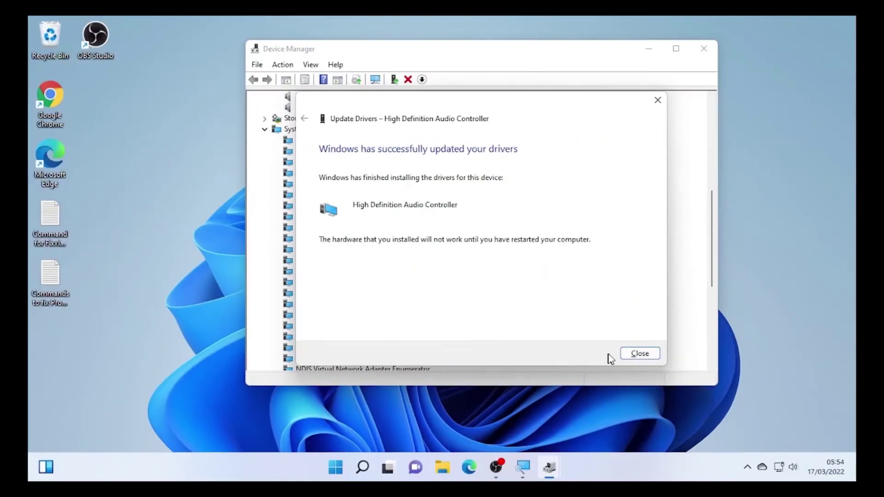
click(640, 354)
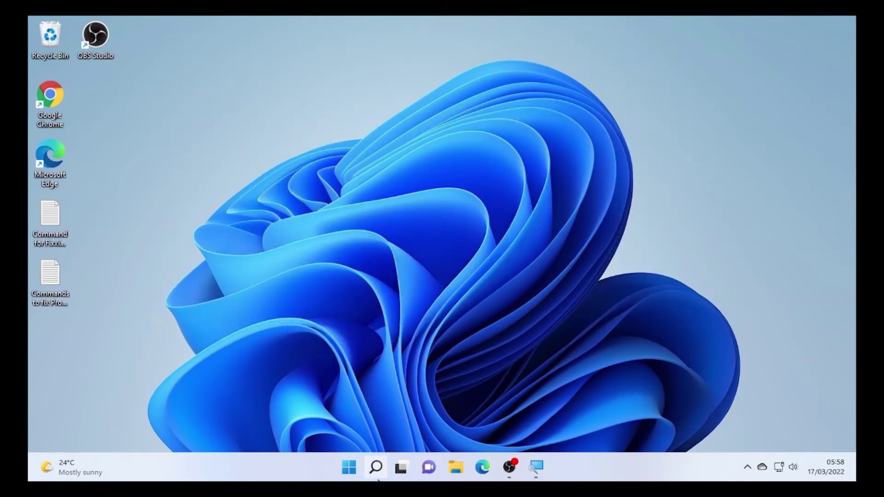
Search Windows for "services", open the Services app, and maximize its window
mouse_move(380, 479)
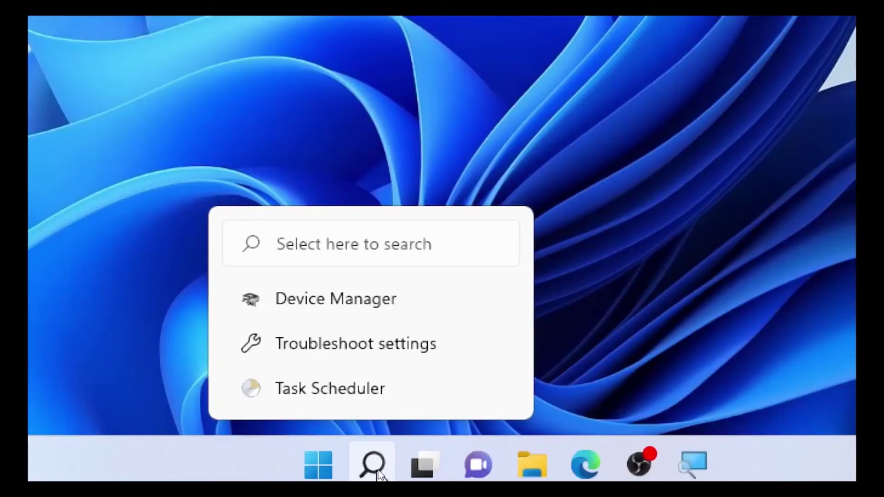
click(377, 471)
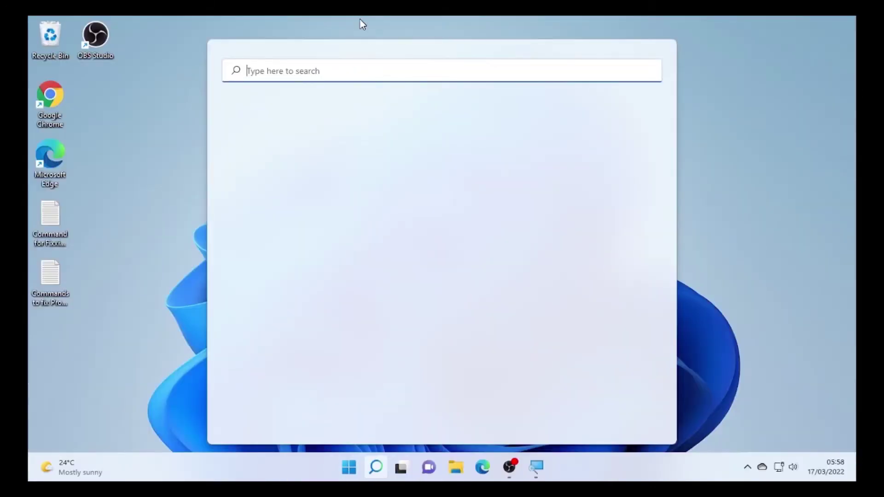
text(services)
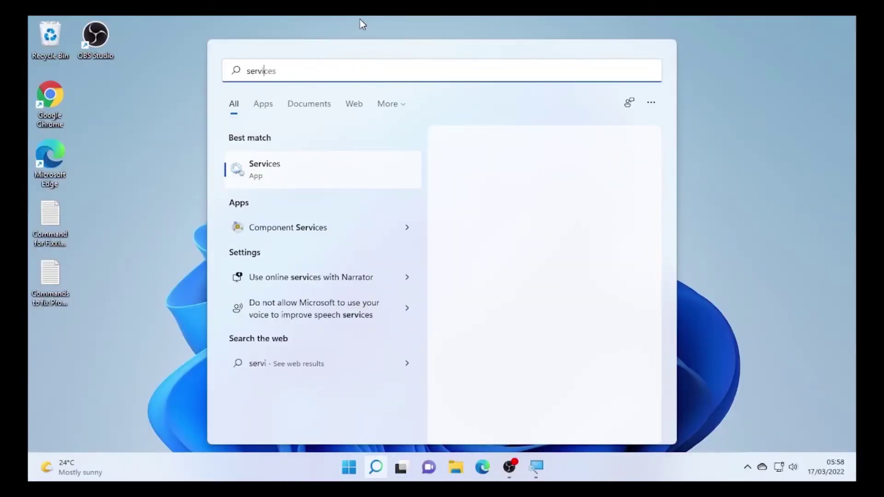
click(287, 174)
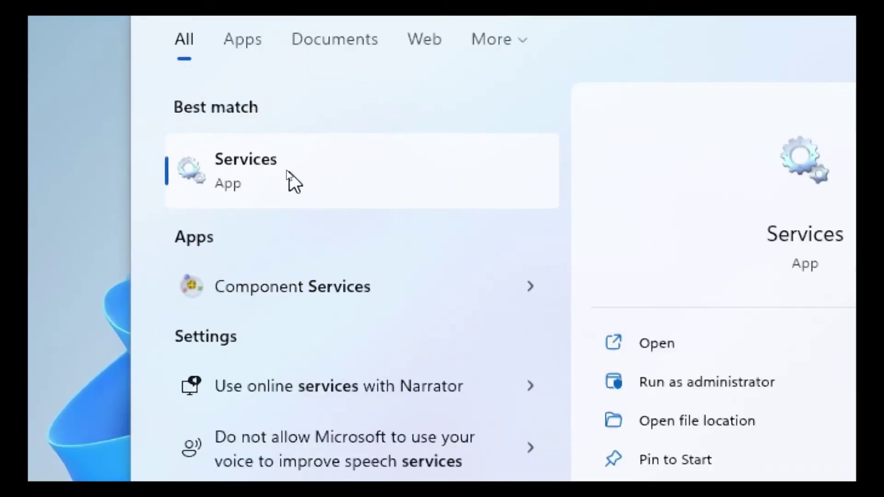
right_click(288, 176)
click(364, 197)
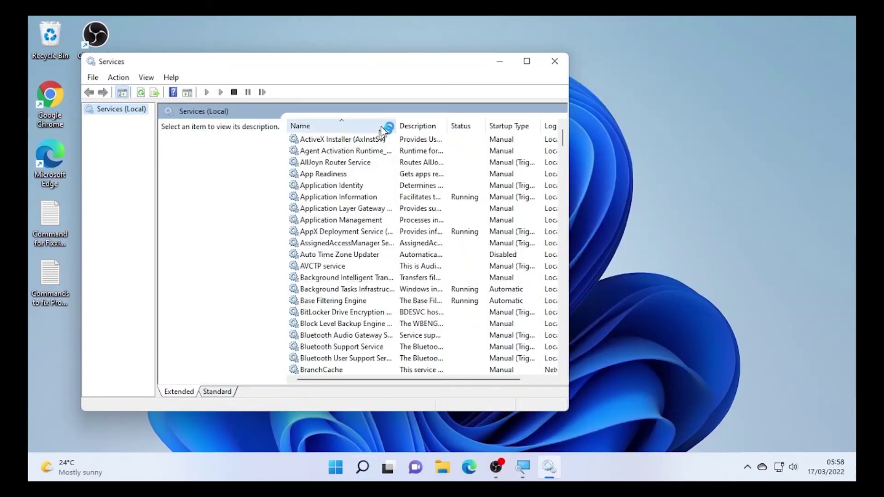
click(530, 61)
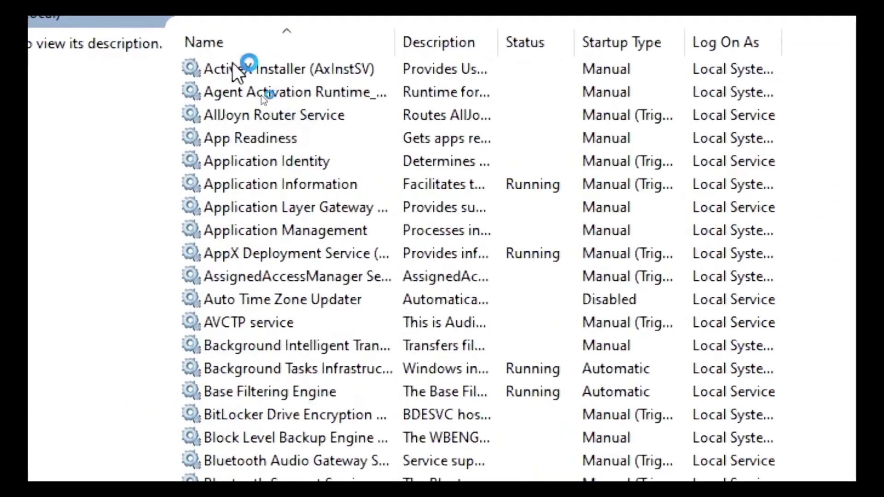
Locate the Windows Audio service in the list of services and open its properties
click(235, 68)
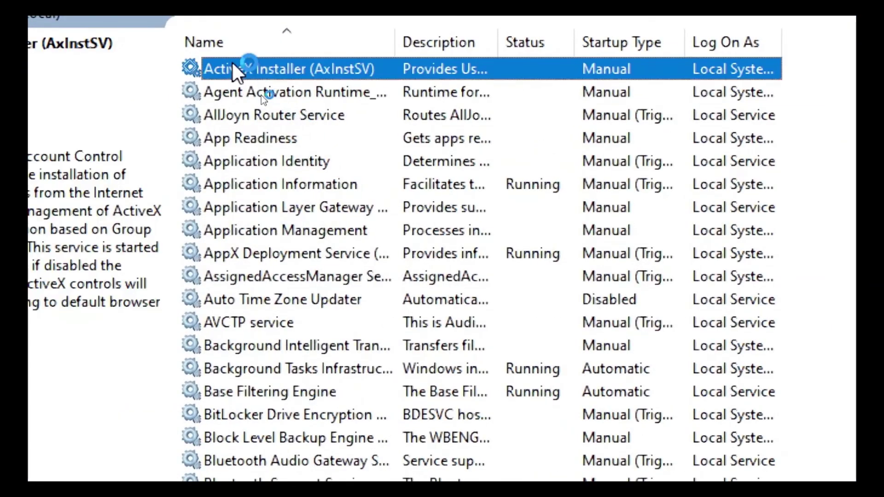
key(w)
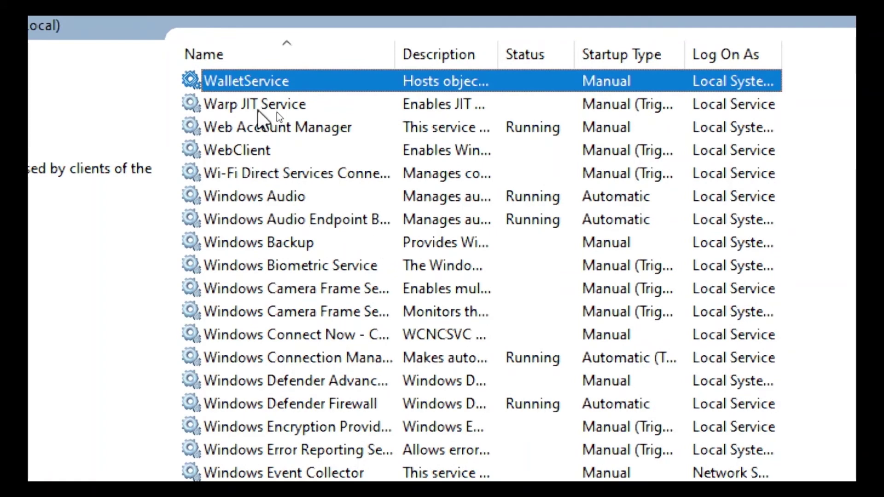
click(258, 205)
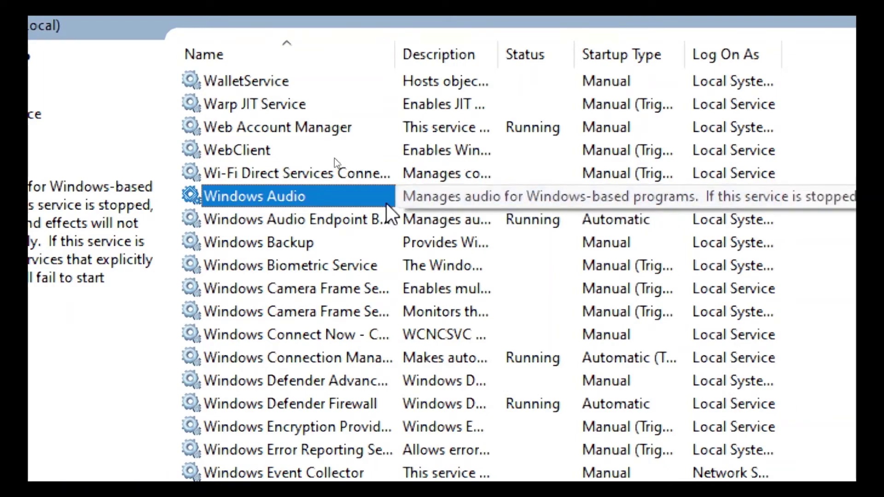
right_click(363, 198)
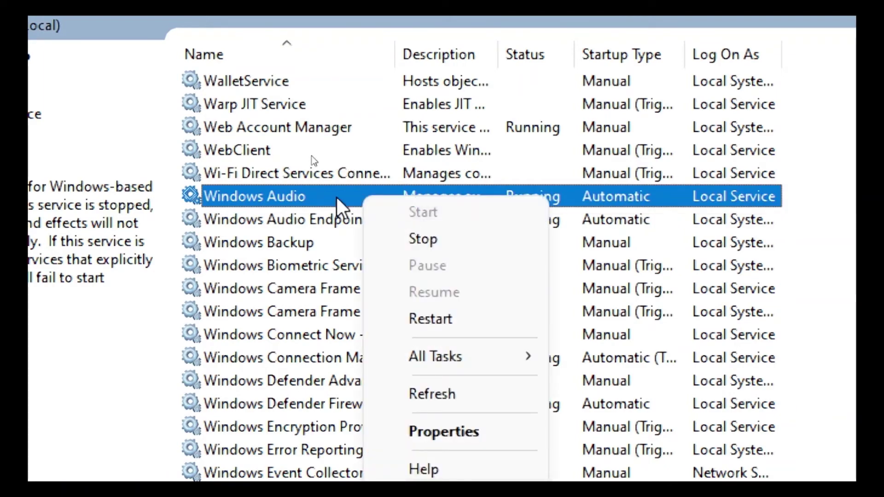
right_click(324, 196)
key(super+minus)
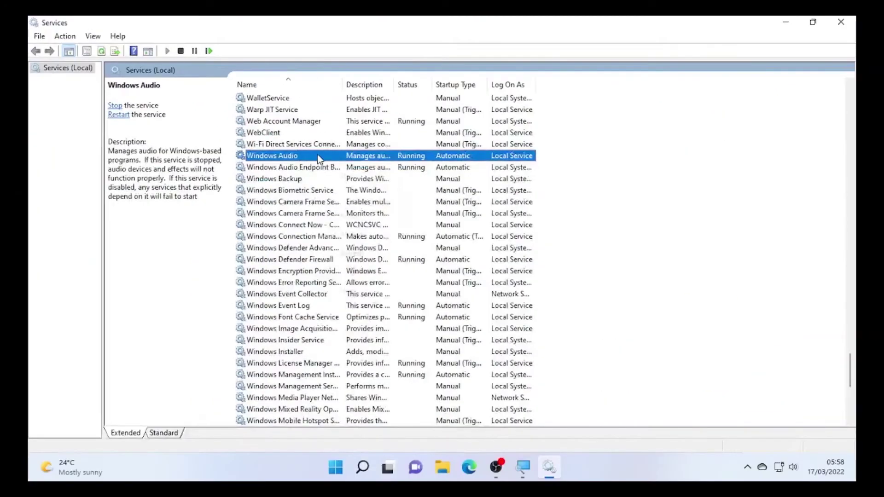
right_click(317, 155)
key(super+plus)
right_click(297, 78)
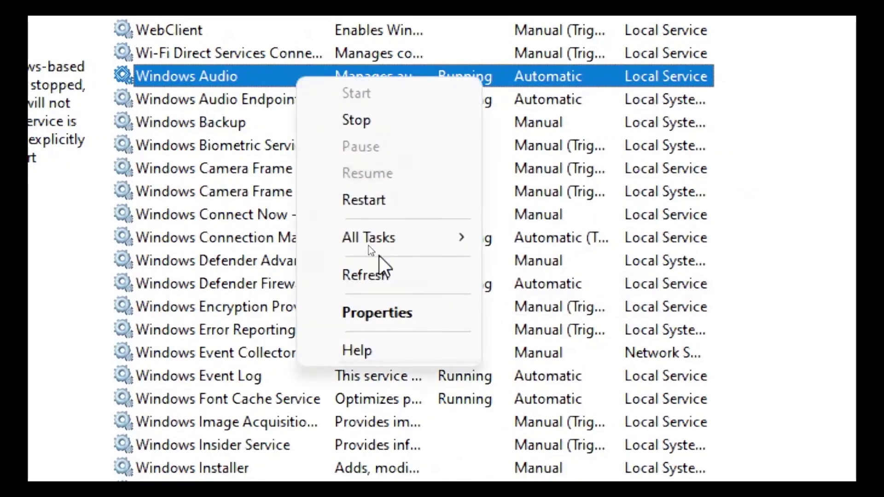
click(377, 313)
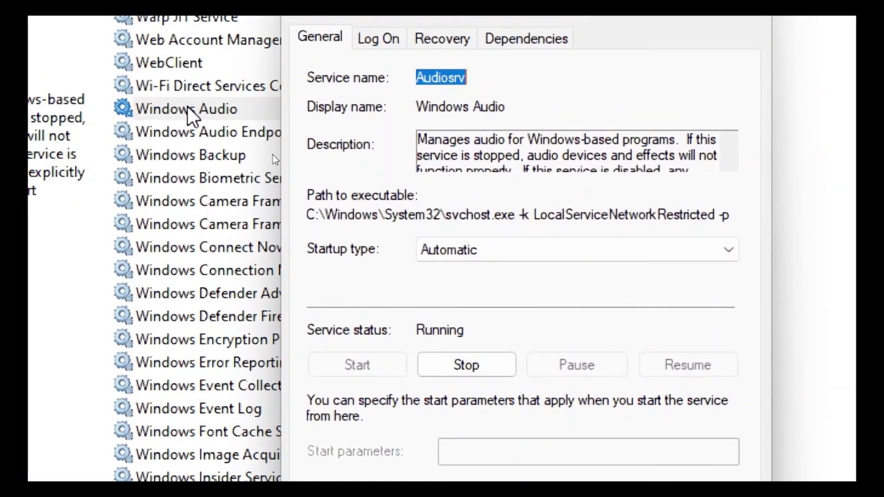
Set the Windows Audio service's startup type to Automatic and apply the change
click(617, 249)
click(501, 292)
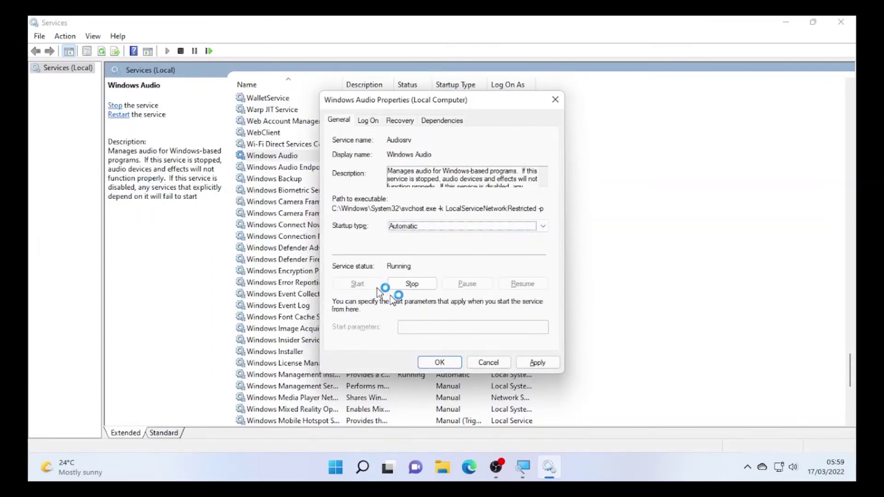
click(538, 365)
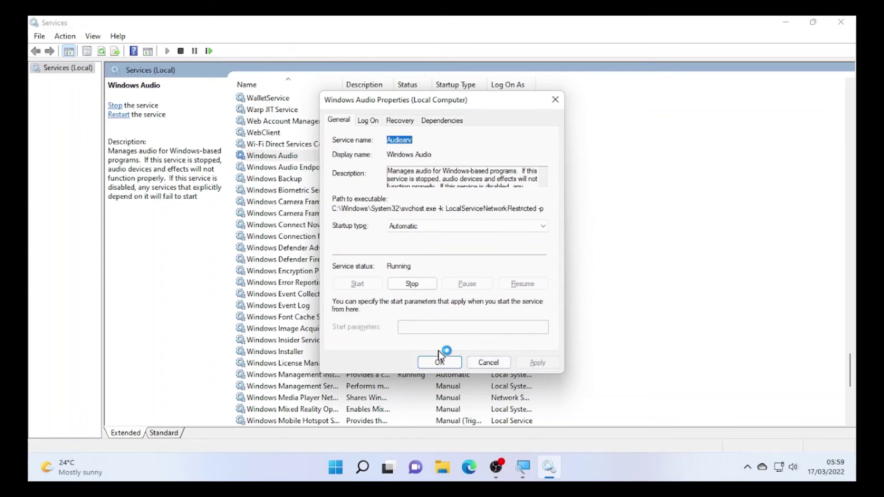
Close the Windows Audio properties, restart the Windows Audio service, and close the Services window
click(440, 363)
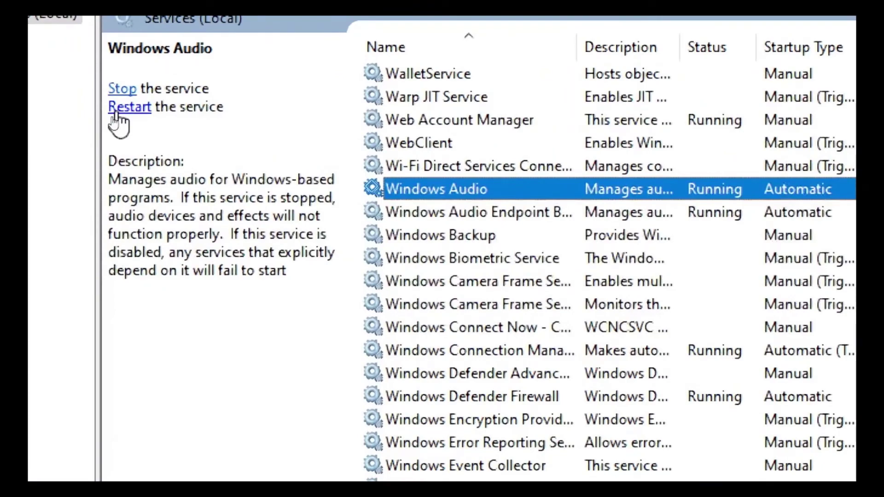
click(111, 116)
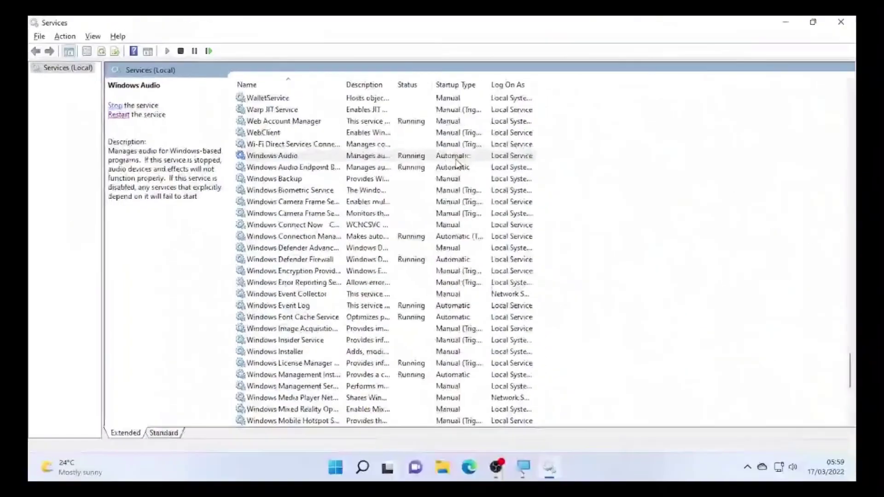
click(839, 21)
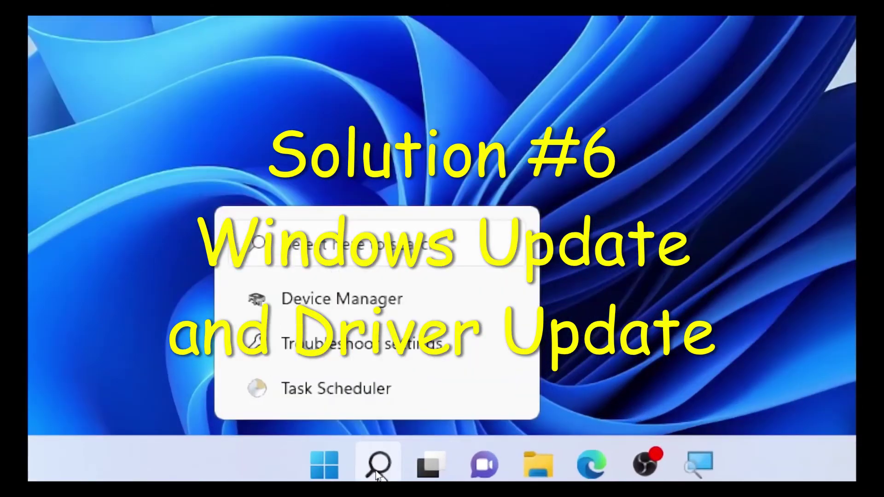
Search Windows for "windows update", open the Windows Update settings, and check for updates
click(377, 470)
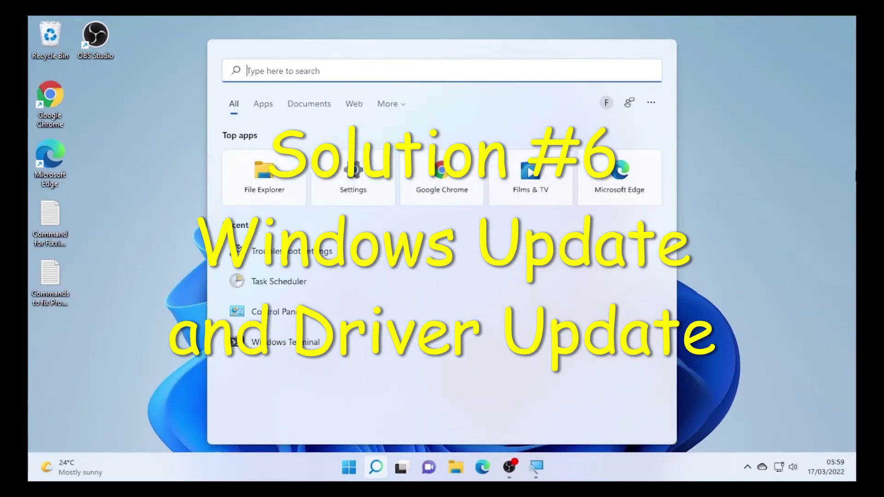
text(windows u)
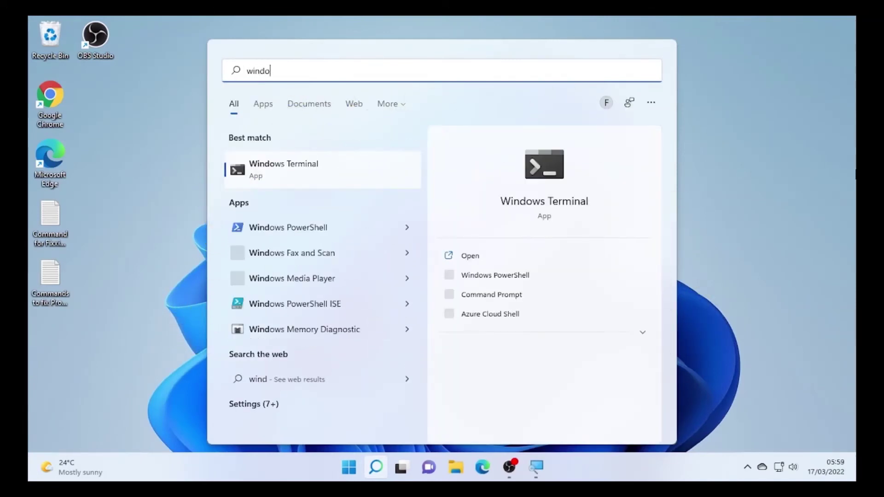
text(pdate)
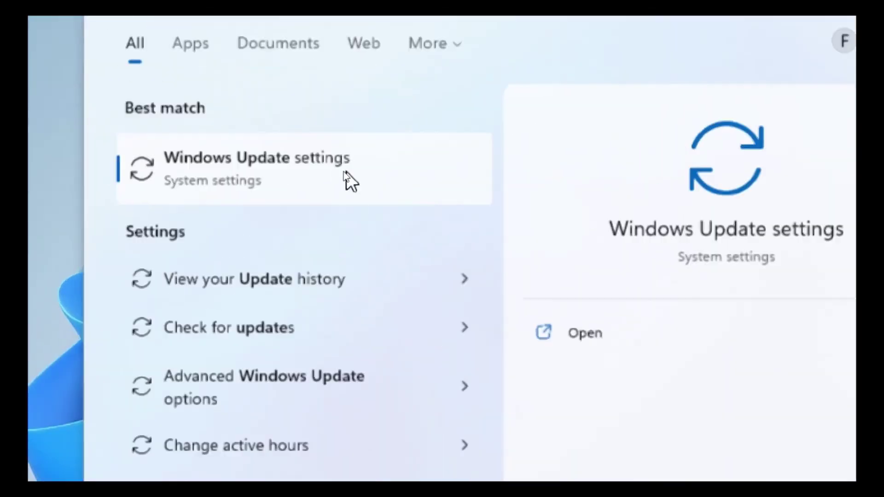
click(304, 173)
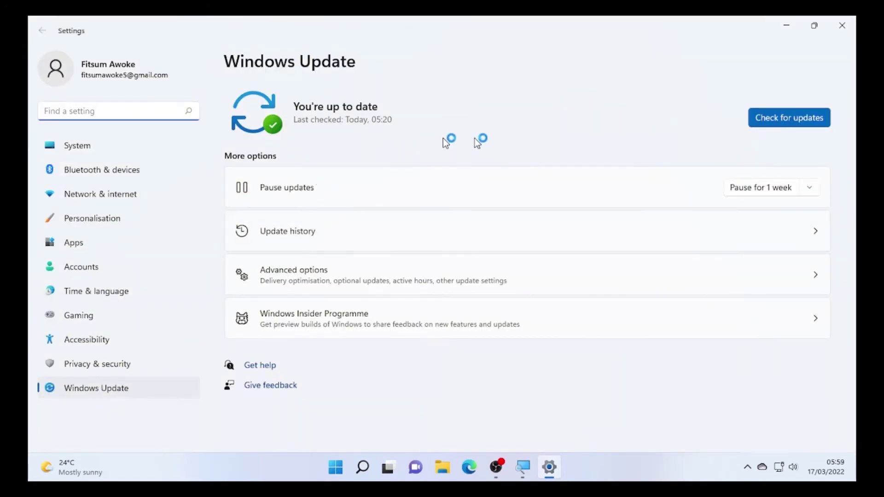
click(773, 120)
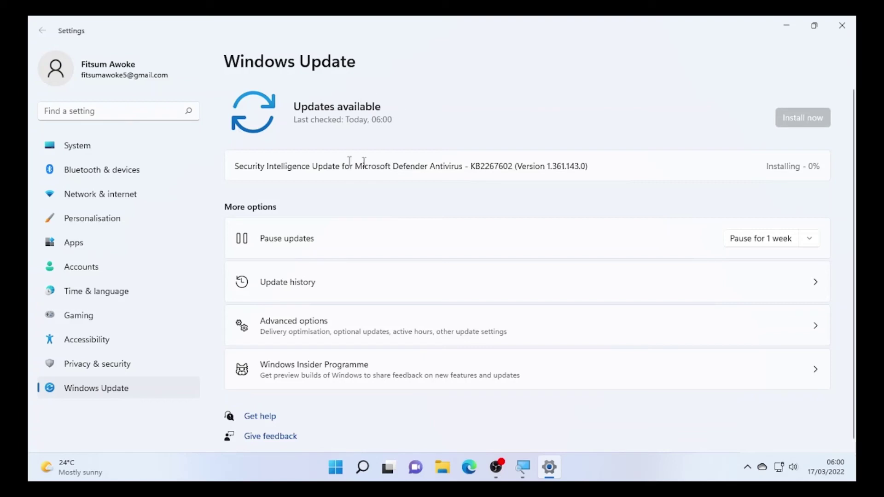
Open the optional updates in the advanced Windows Update options and expand the list of driver updates
click(316, 328)
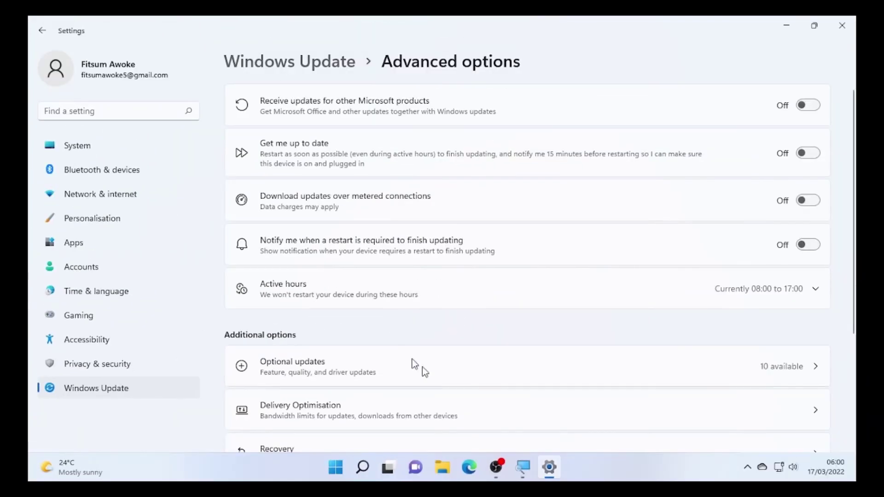
scroll(416, 405, down, 3)
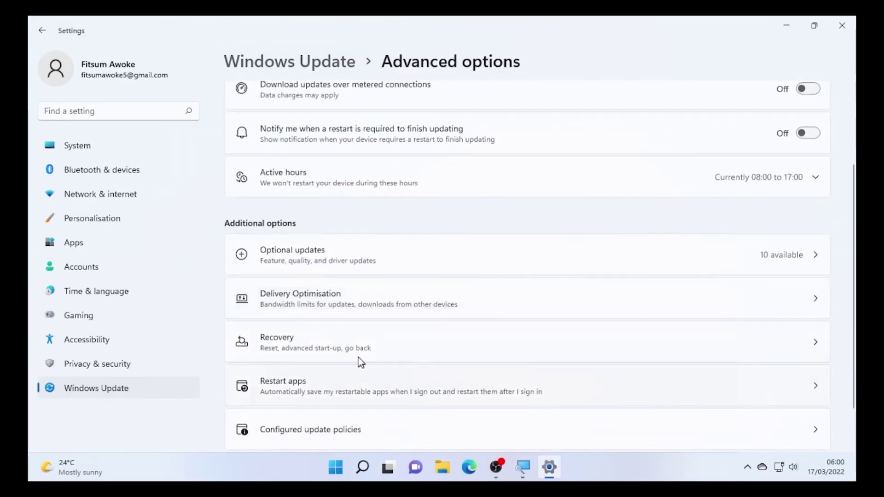
click(302, 263)
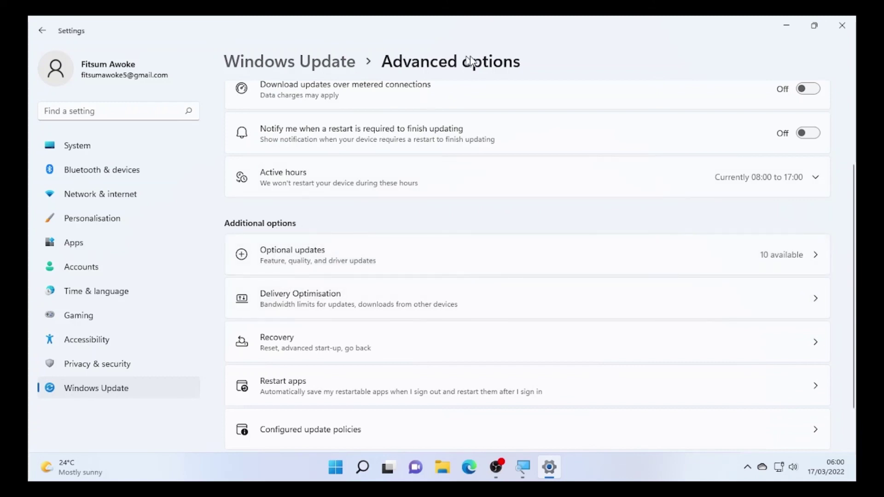
click(321, 262)
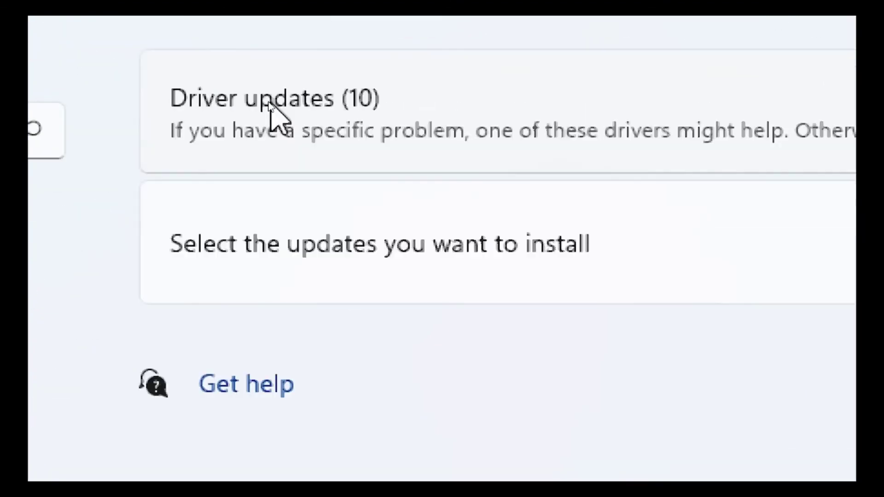
click(273, 110)
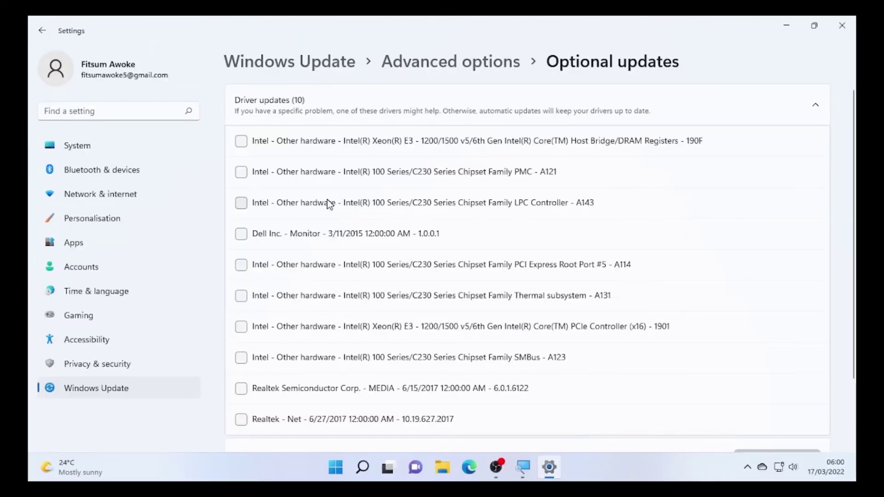
scroll(376, 269, down, 2)
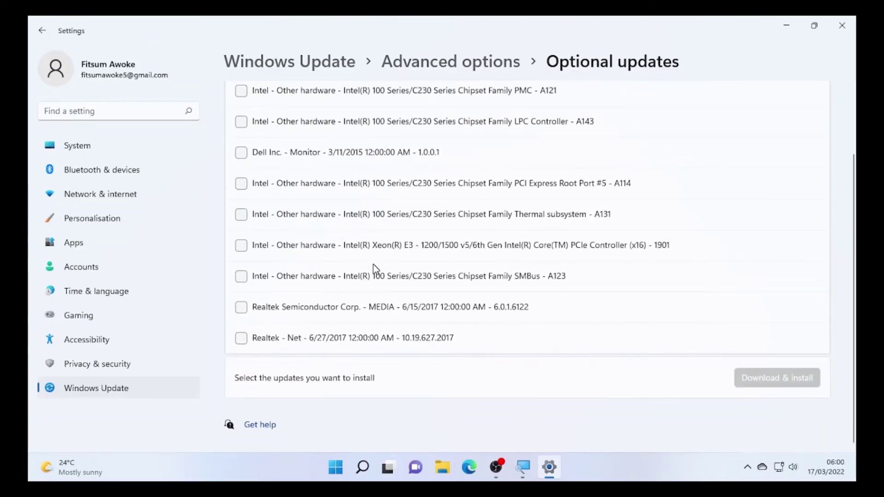
scroll(338, 274, up, 2)
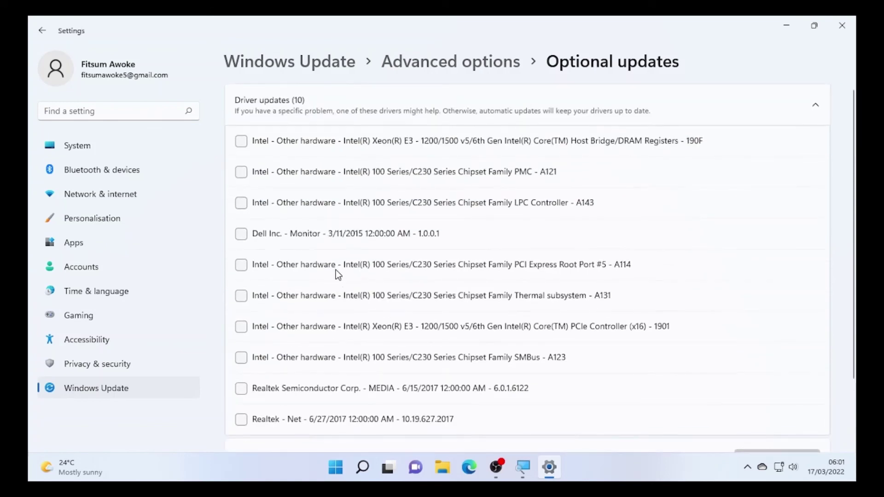
Select all the Intel, Dell and Realtek driver updates, download and install them, and minimize the Settings window
click(241, 141)
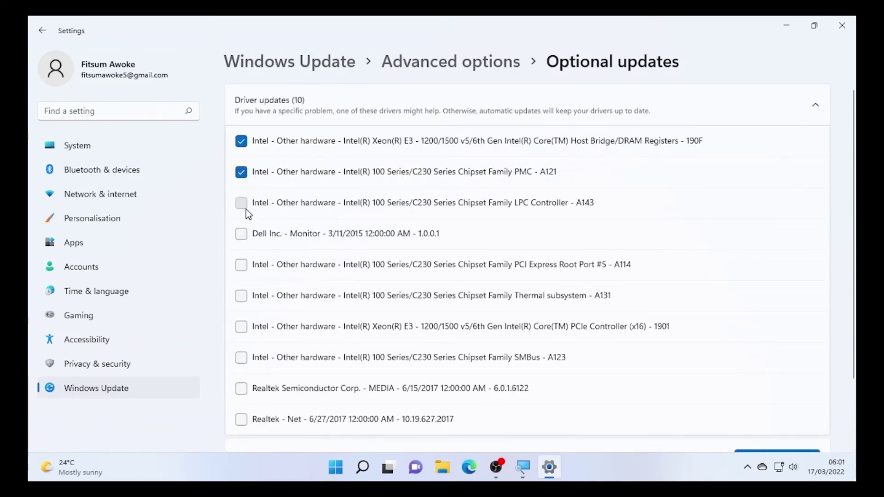
click(241, 265)
click(241, 295)
scroll(244, 300, down, 2)
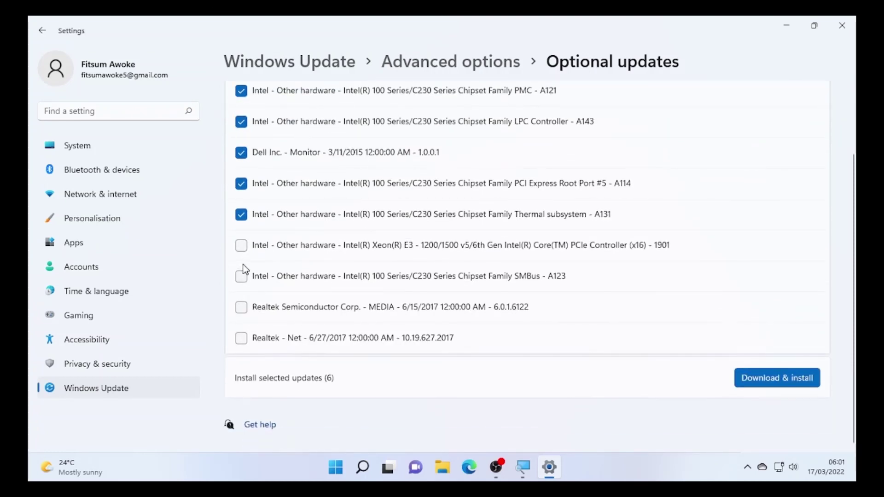
click(241, 246)
click(241, 277)
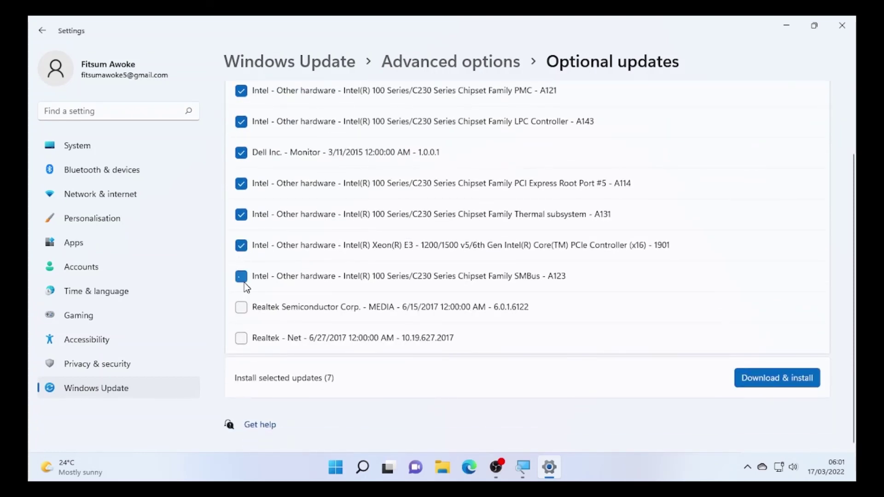
click(242, 308)
click(241, 339)
click(796, 376)
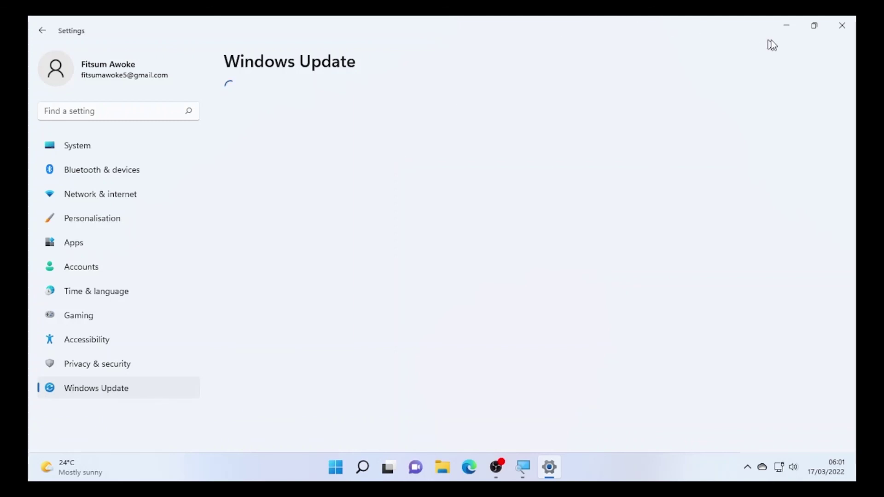
click(798, 29)
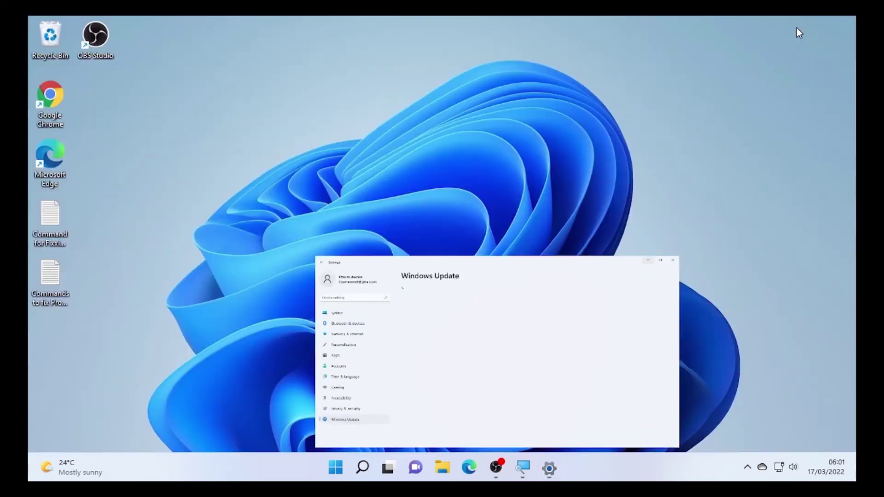